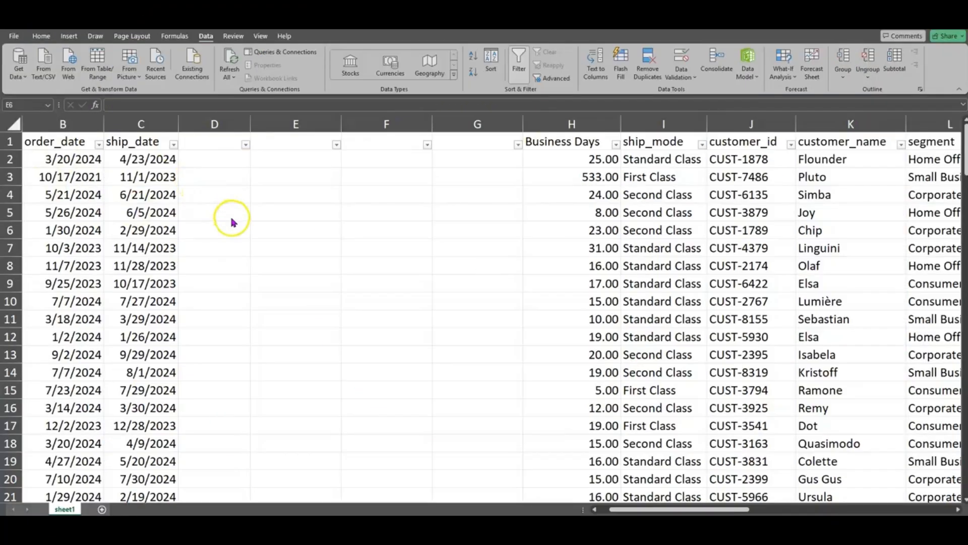
Enter the header Days1 in cell D1, beside the ship_date column.
click(210, 155)
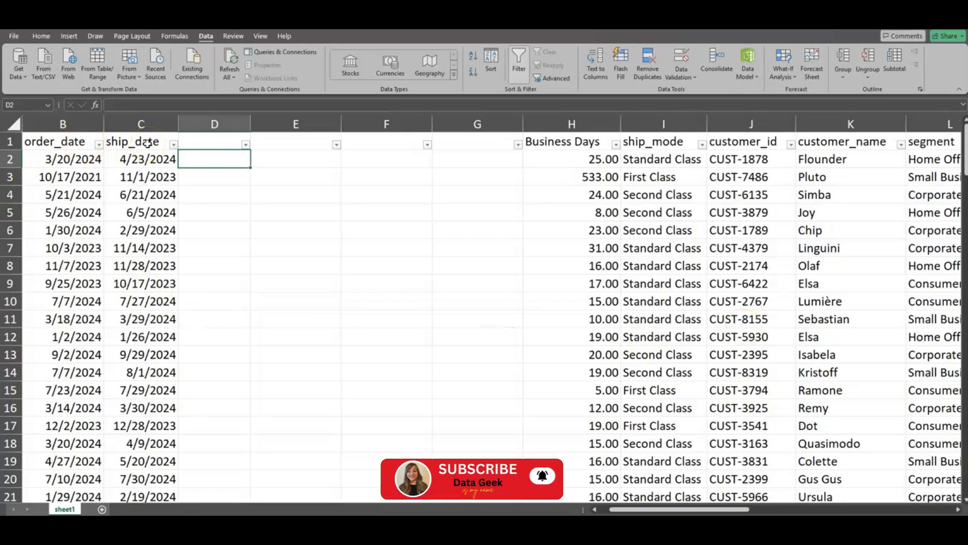
click(194, 118)
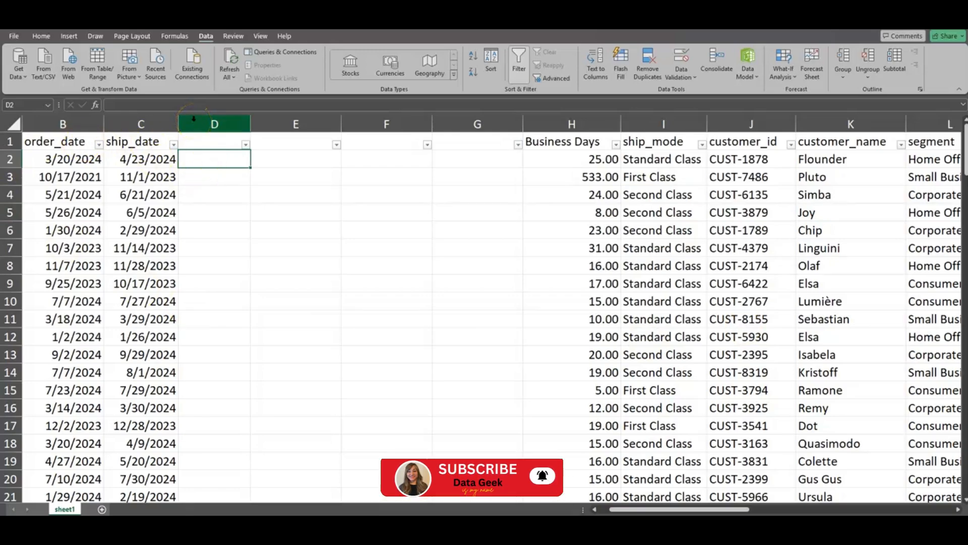
double_click(199, 144)
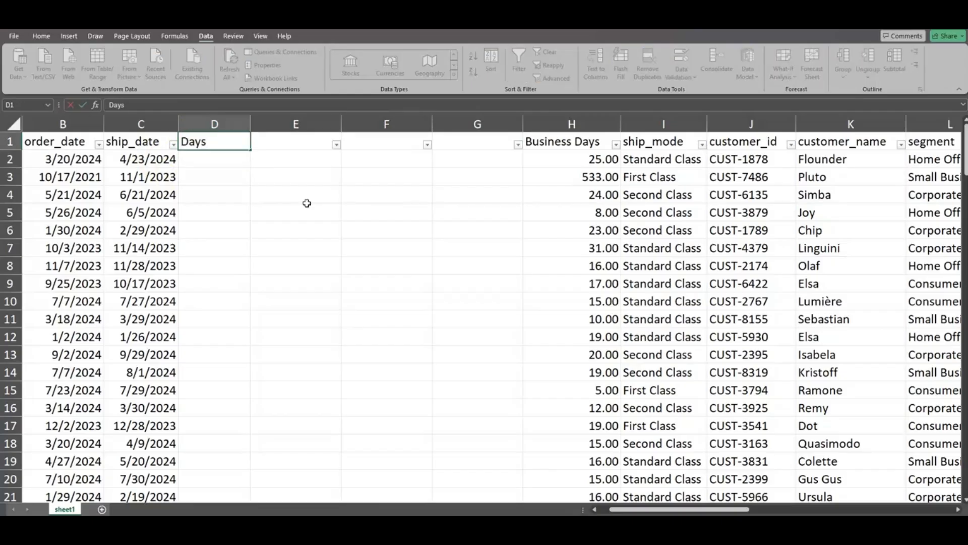
Enter the formula =C2-B2 in cell D2 to subtract the order date from the ship date.
click(218, 162)
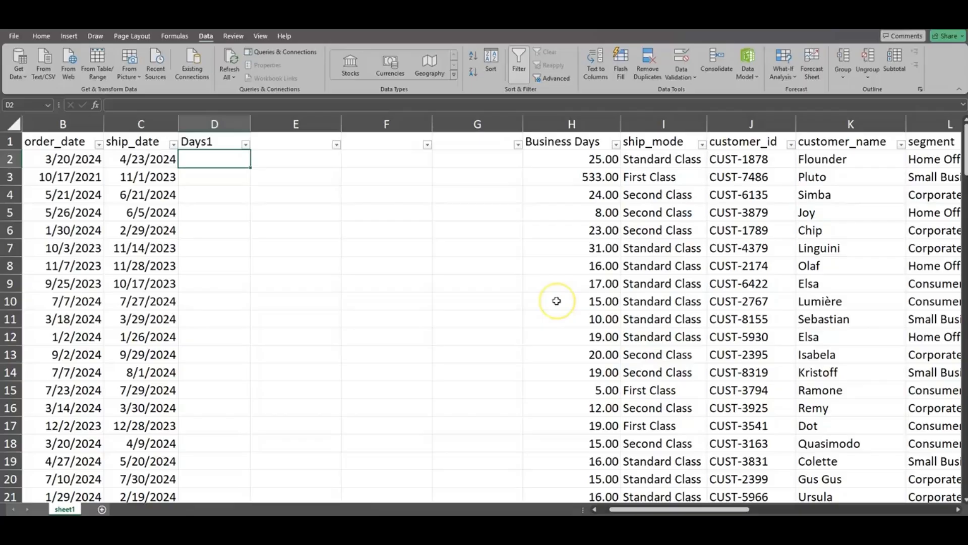
text(=)
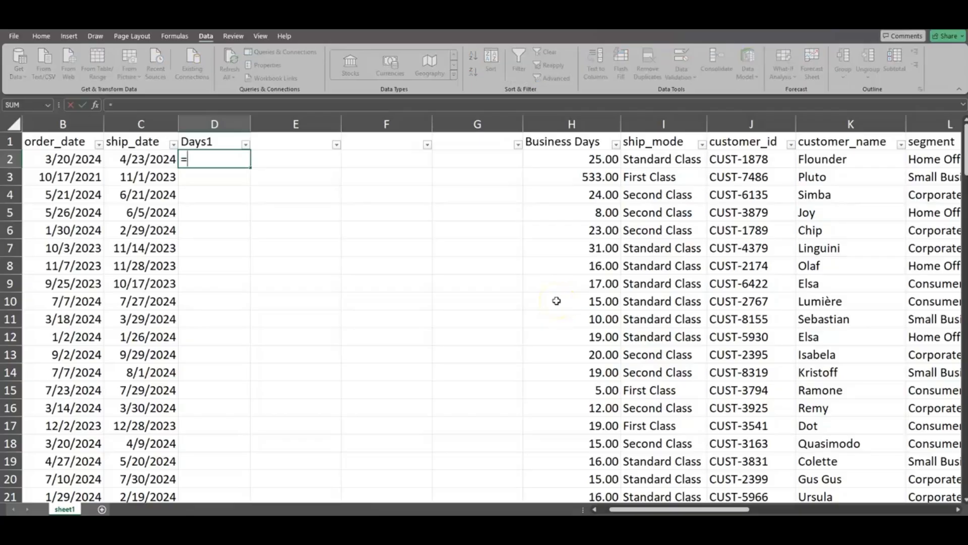
click(152, 159)
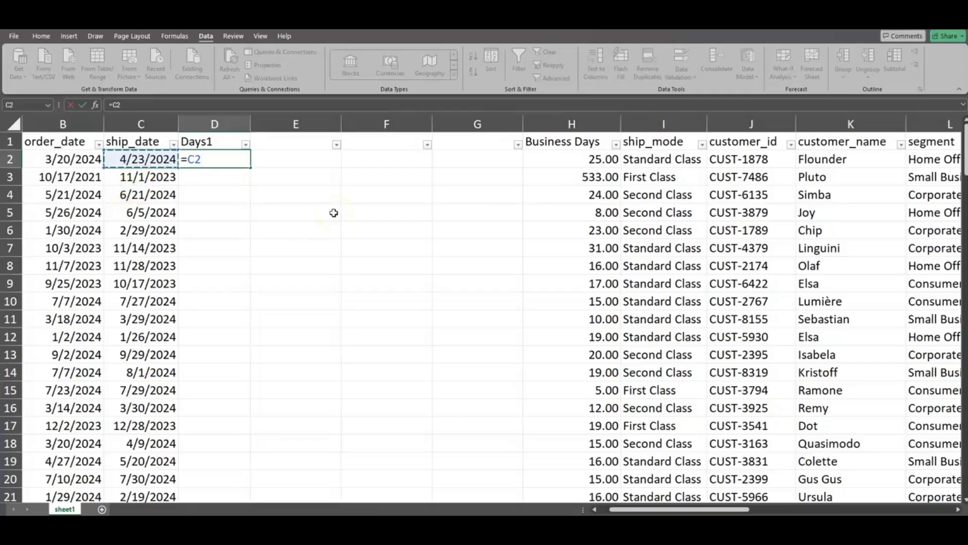
text(-)
click(88, 161)
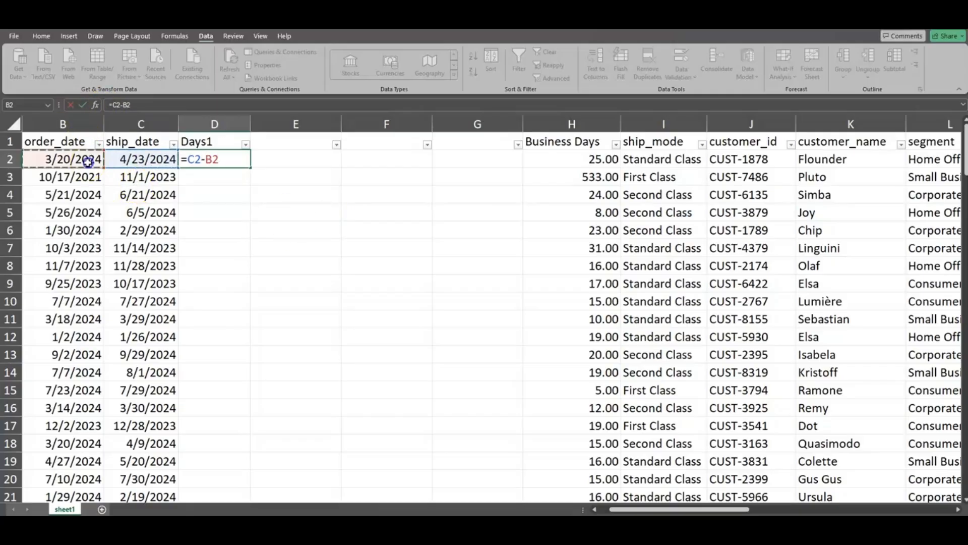
key(Return)
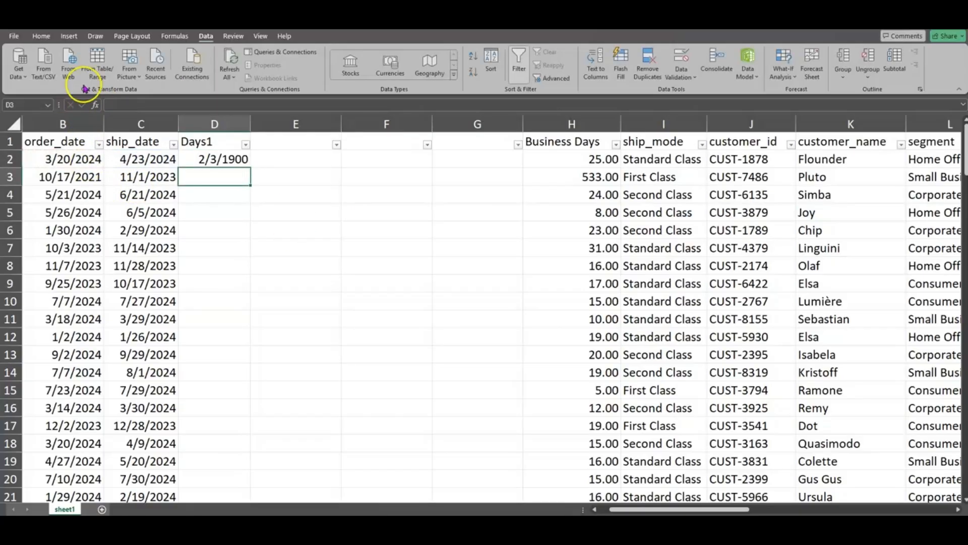
Format cell D2 as Number with no decimal places.
click(233, 159)
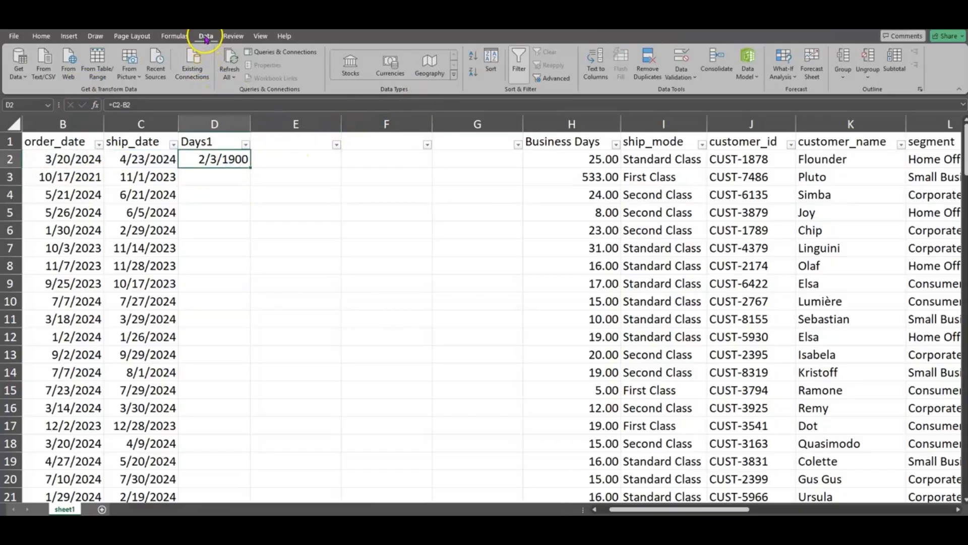
click(41, 37)
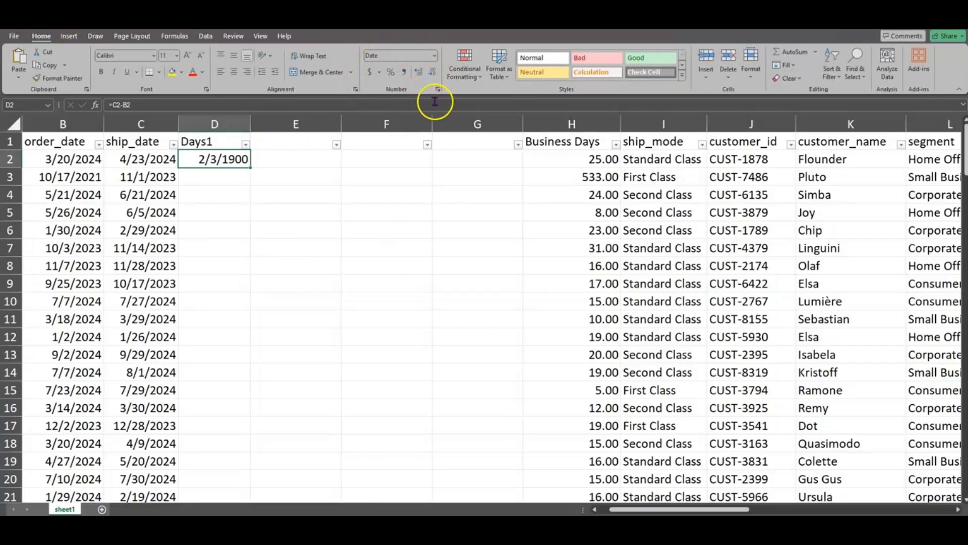
click(434, 59)
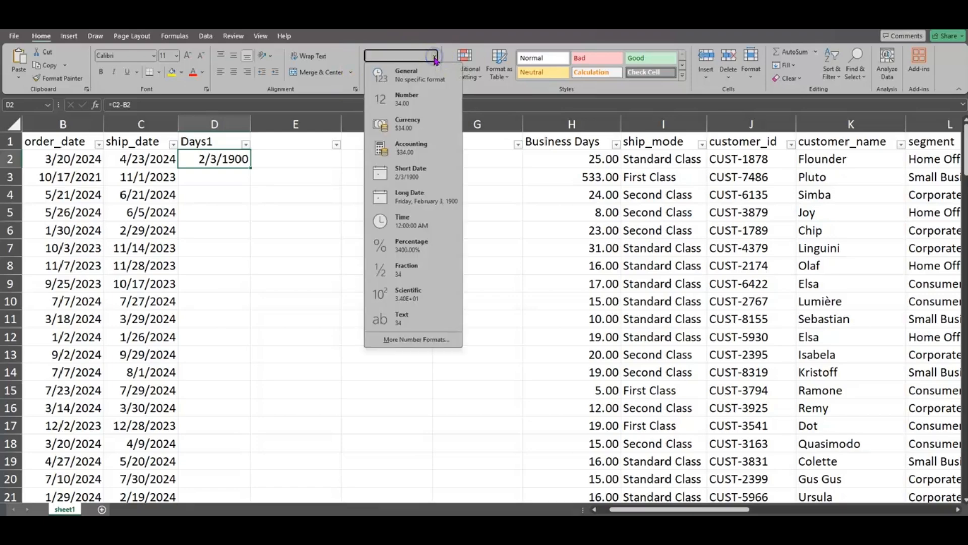
click(428, 102)
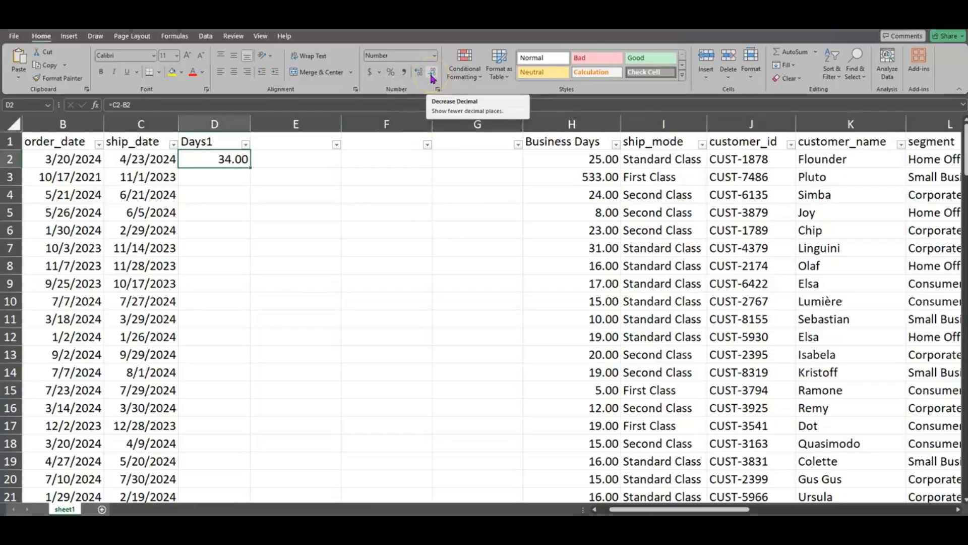
click(434, 74)
click(434, 74)
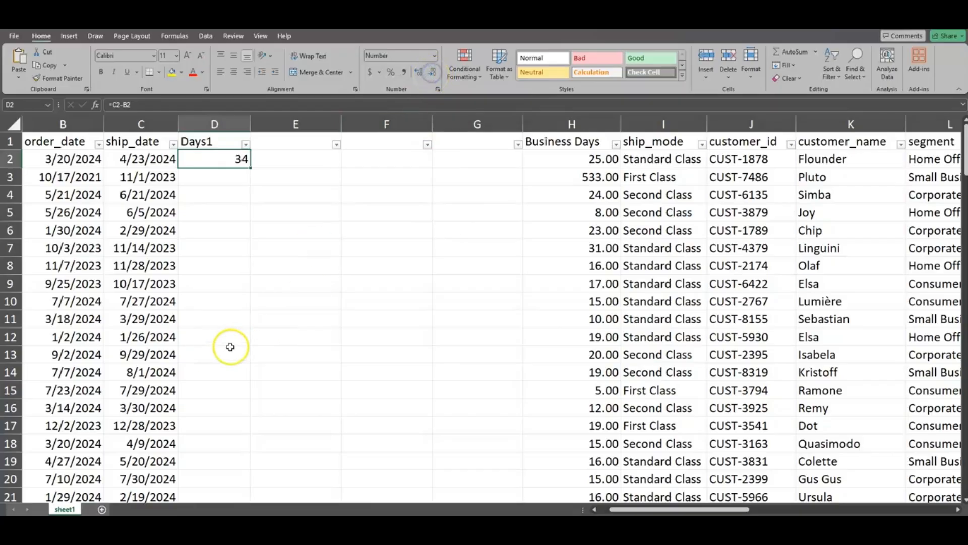
Fill the subtraction formula from D2 down the whole Days1 column.
double_click(251, 167)
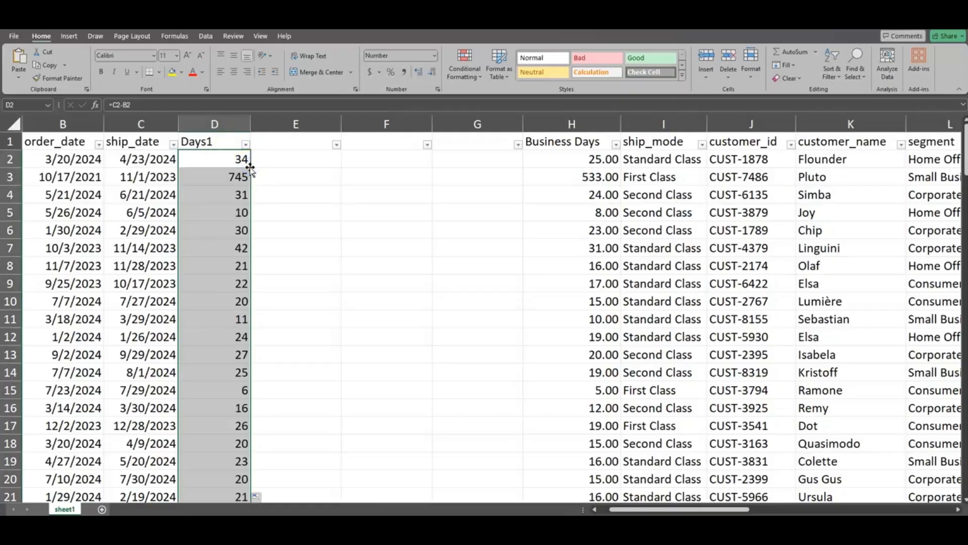
scroll(250, 242, down, 5)
scroll(250, 260, down, 2)
scroll(249, 259, up, 7)
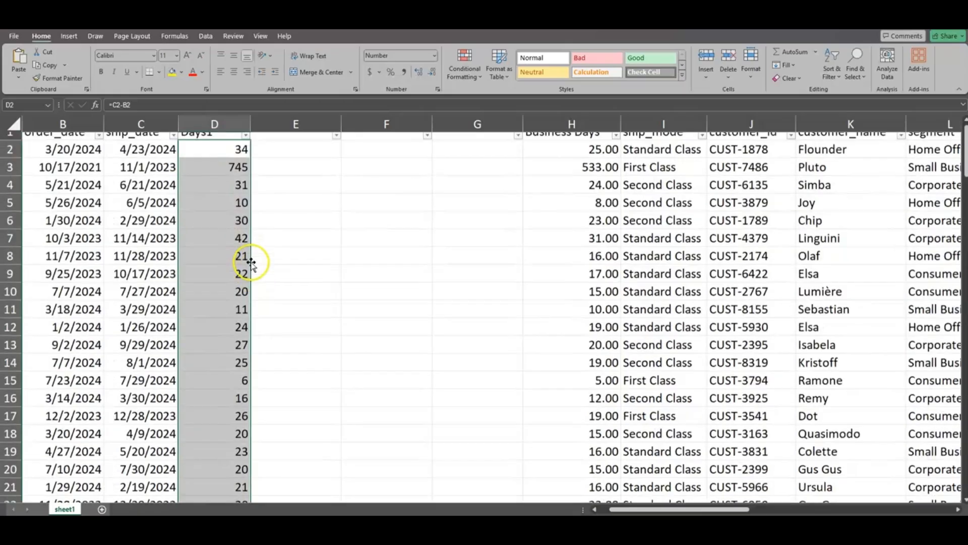
click(215, 125)
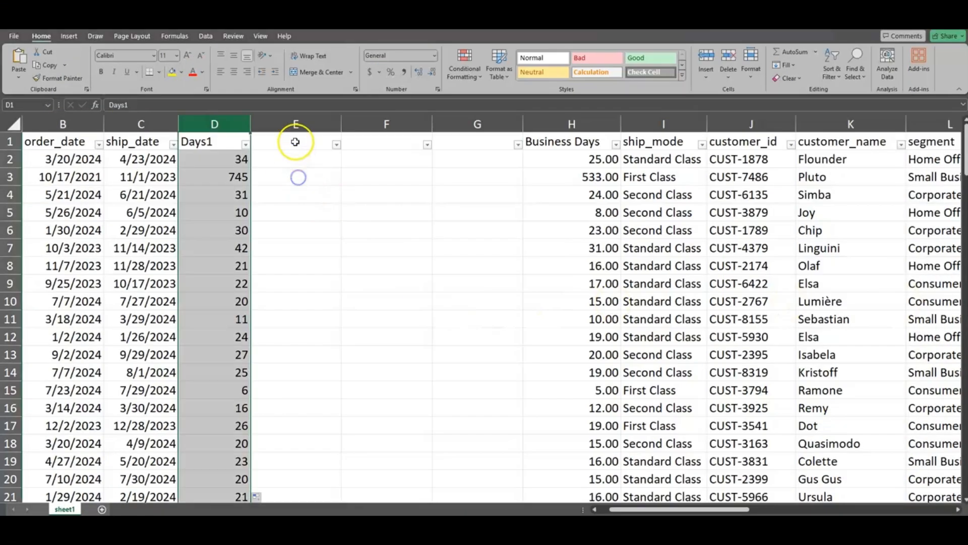
Enter the header Days2 in cell E1.
click(298, 146)
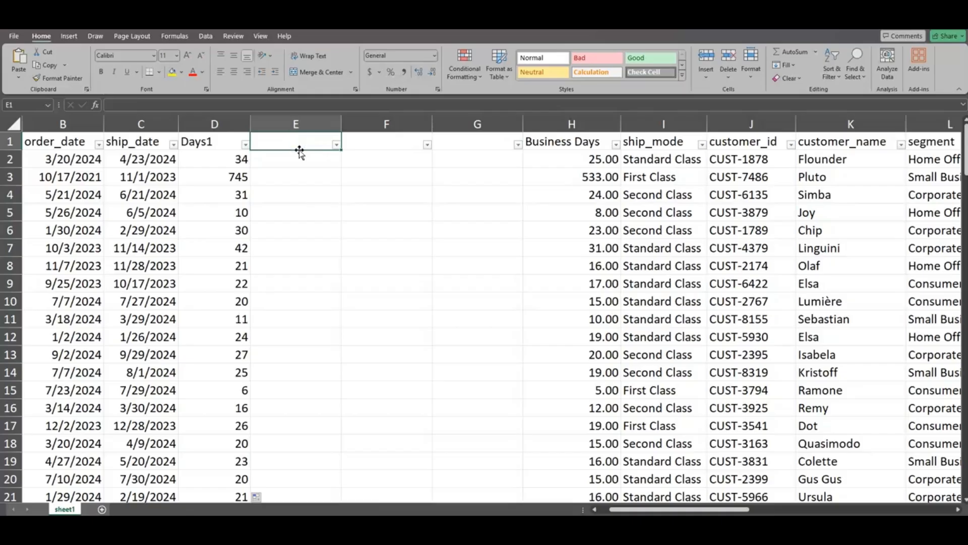
text(Days2)
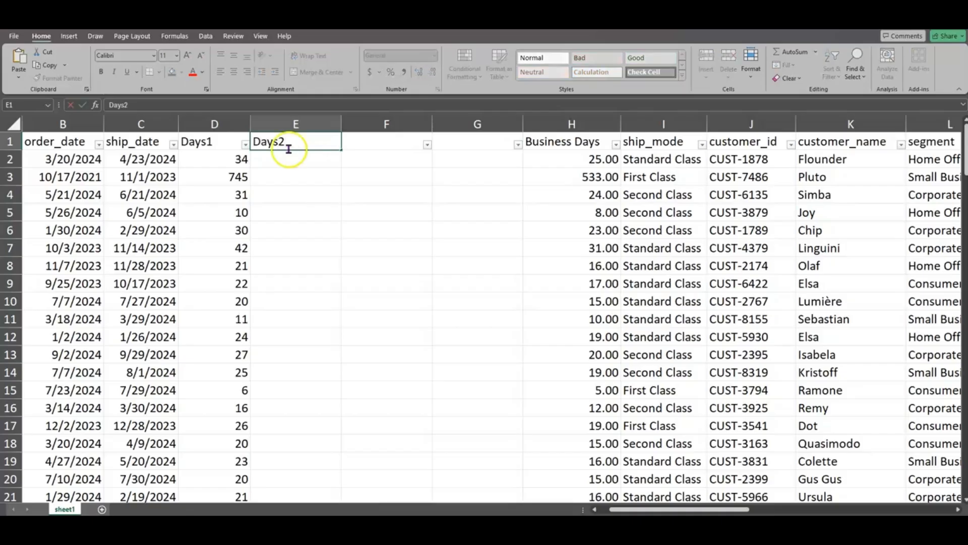
key(Return)
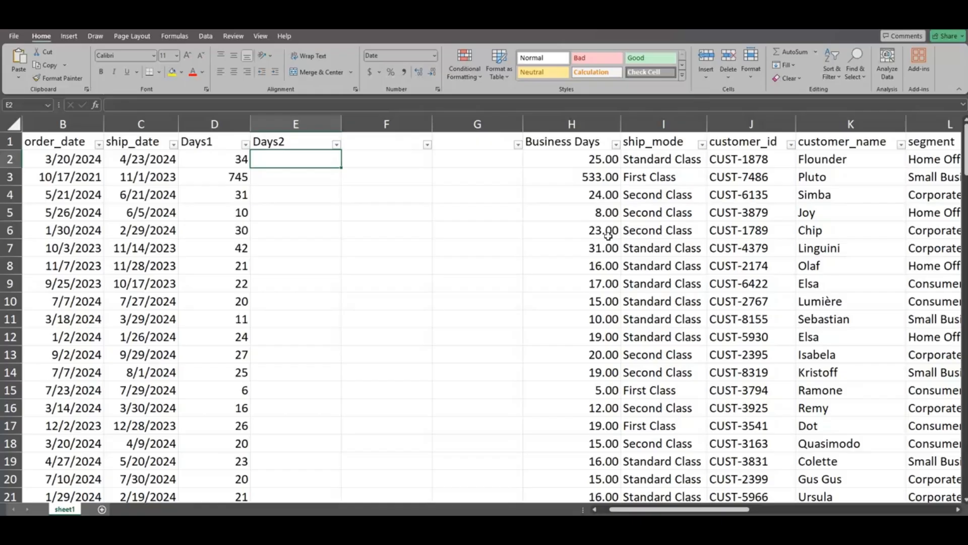
Enter the formula =DATEDIF(B2,C2,"d") in cell E2 to count the days between the order and ship dates.
text(=)
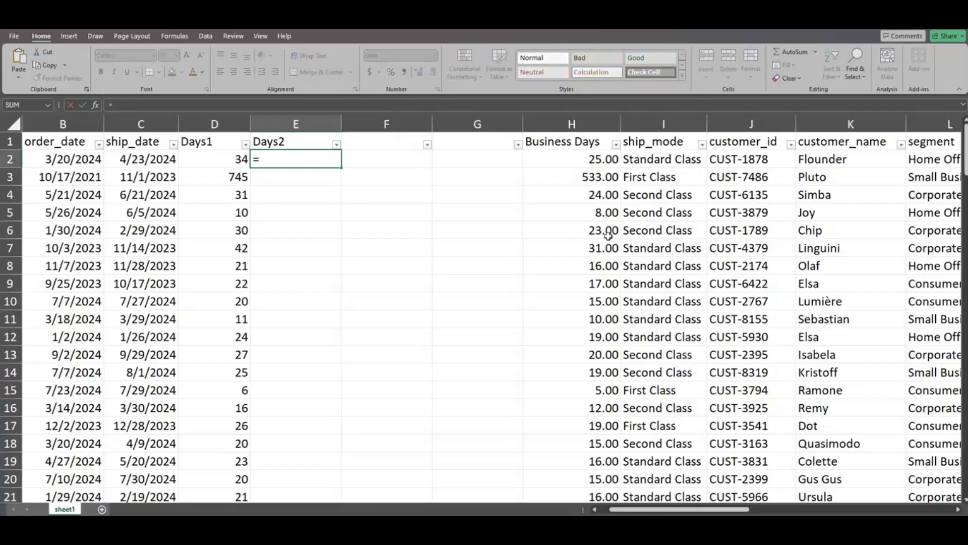
text(DATEDIF)
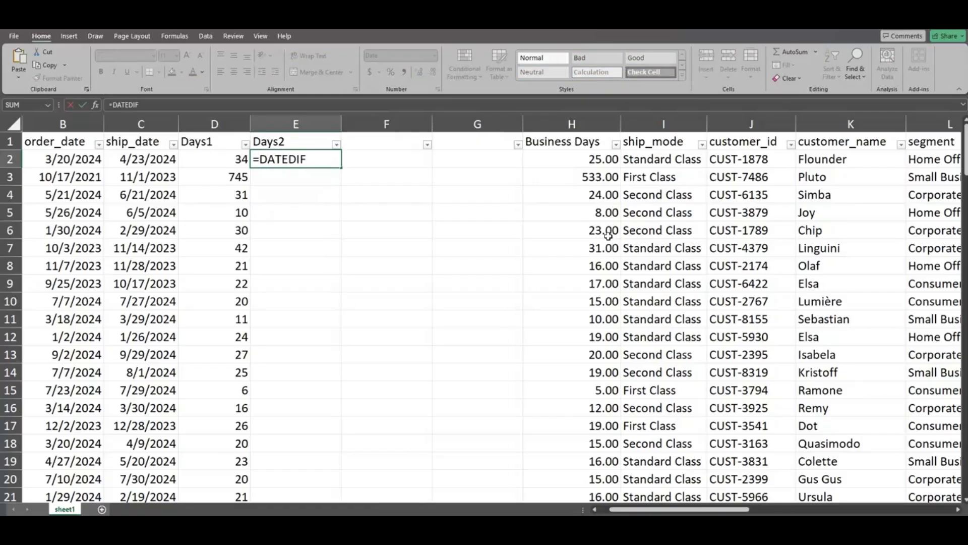
text(()
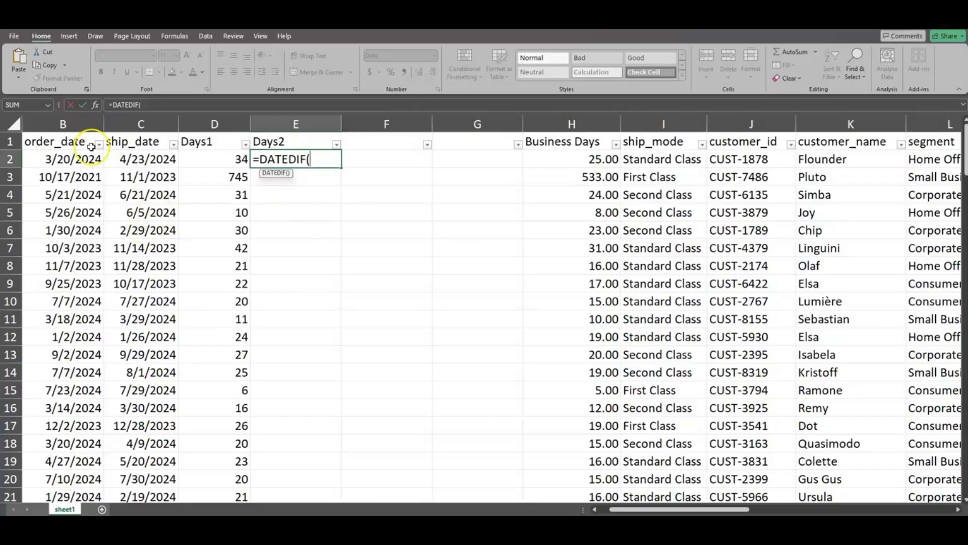
click(78, 161)
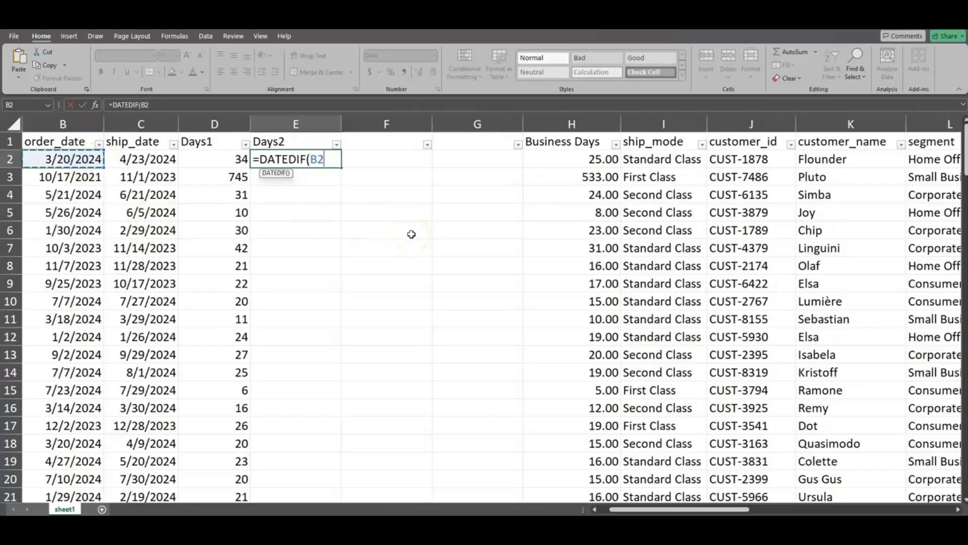
text(,)
click(170, 160)
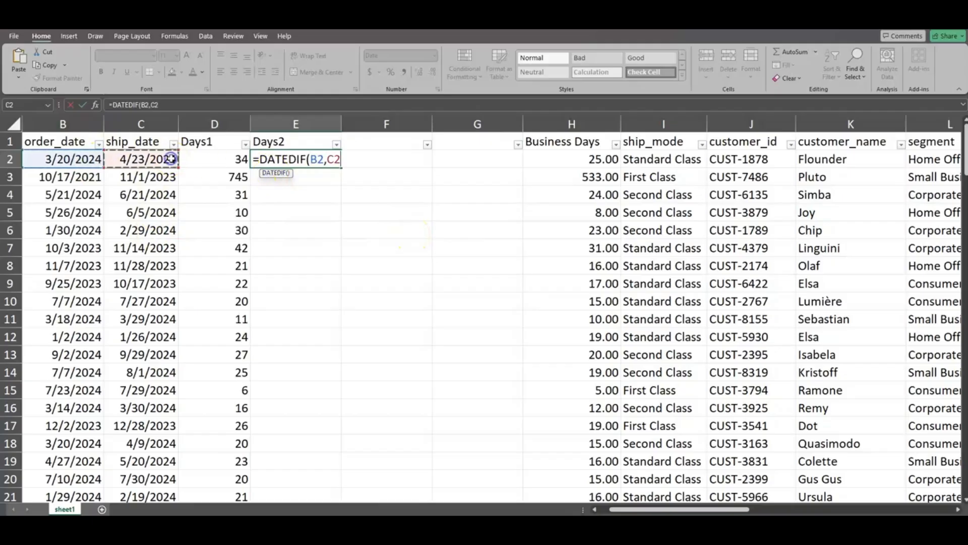
text(,)
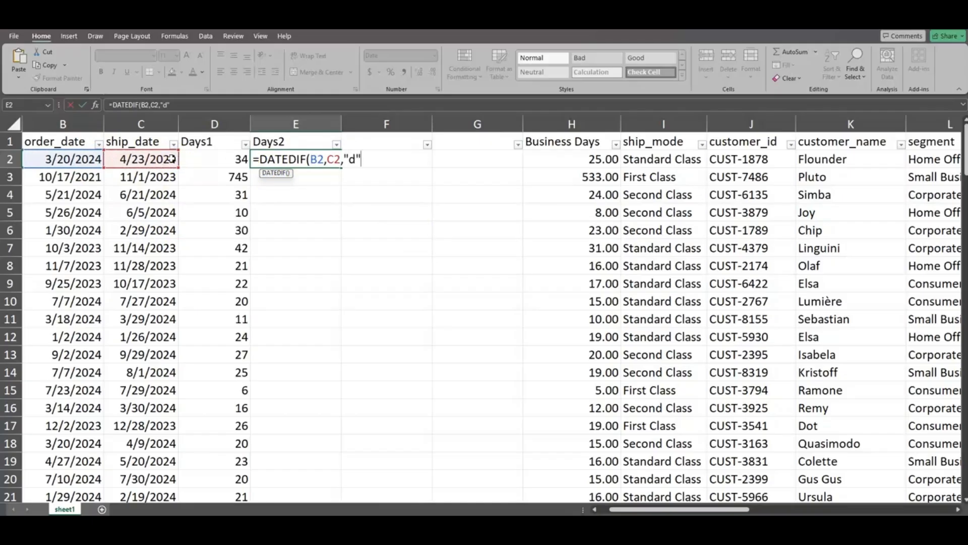
text("d"))
key(Return)
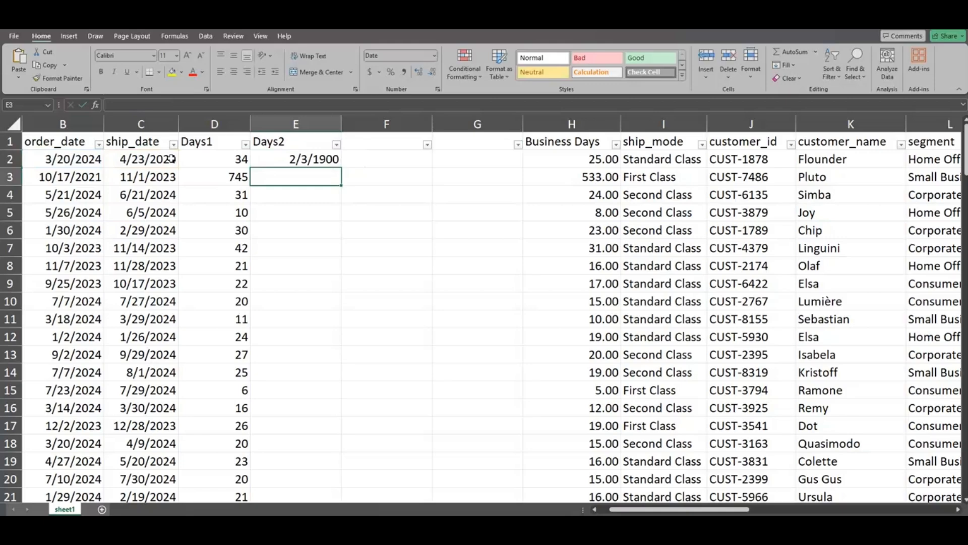
Format cell E2 as Number with no decimal places.
click(315, 159)
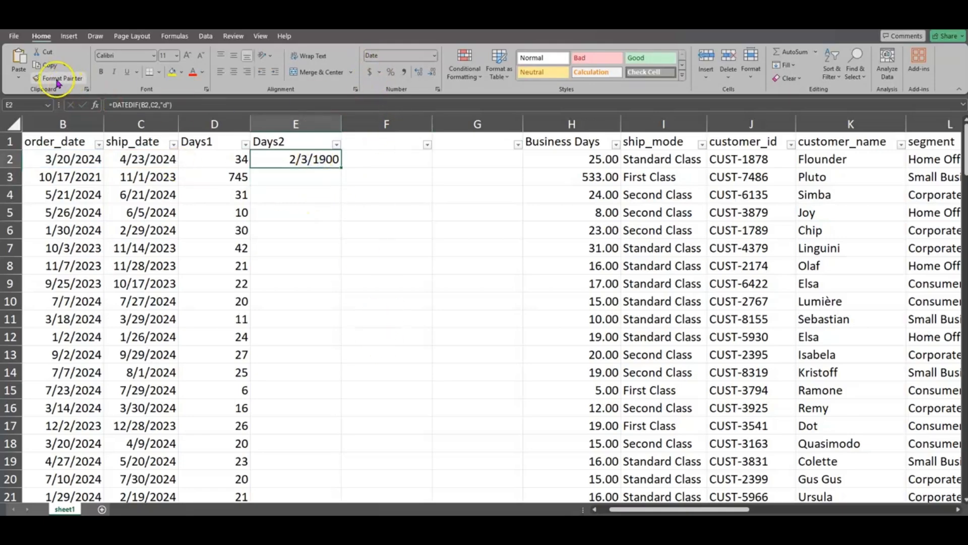
click(435, 57)
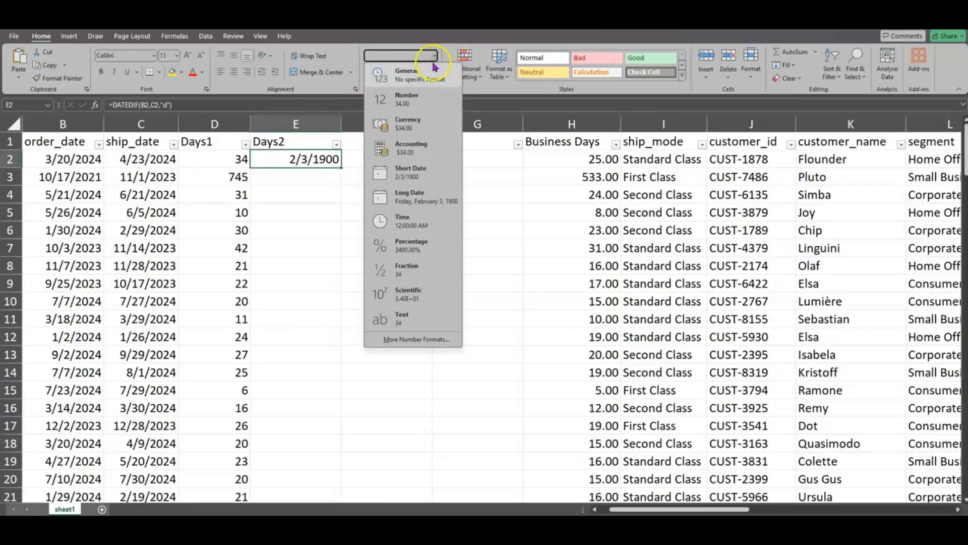
click(409, 103)
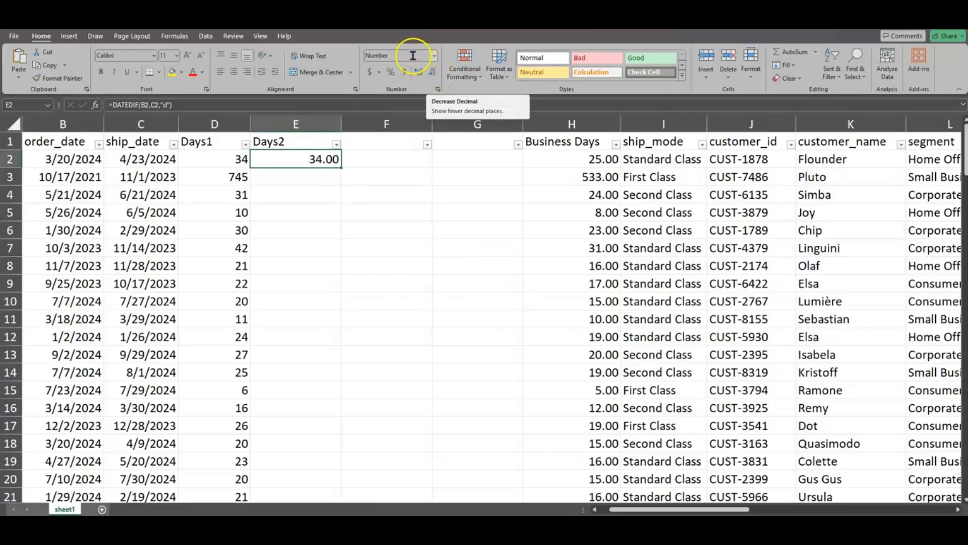
click(433, 72)
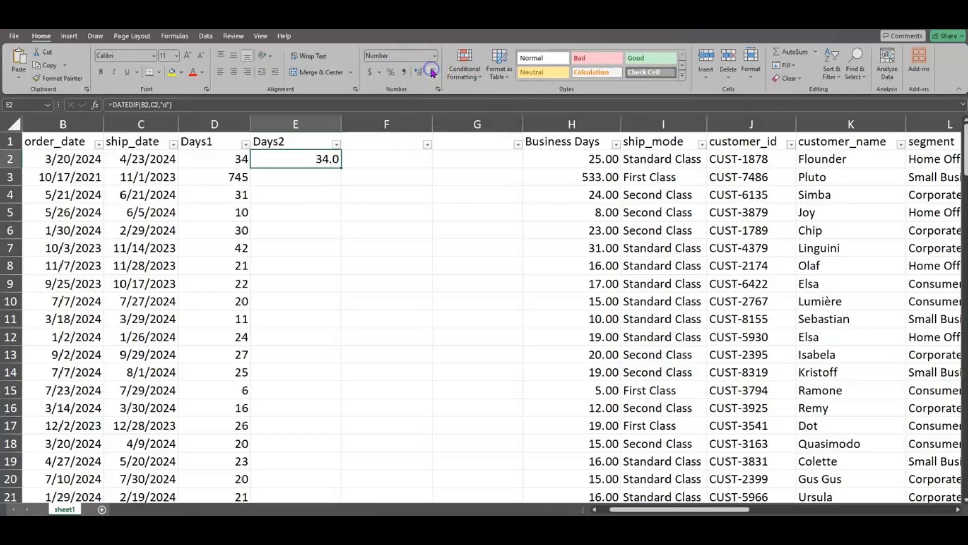
click(432, 72)
Fill the DATEDIF formula from E2 down the whole Days2 column.
double_click(340, 168)
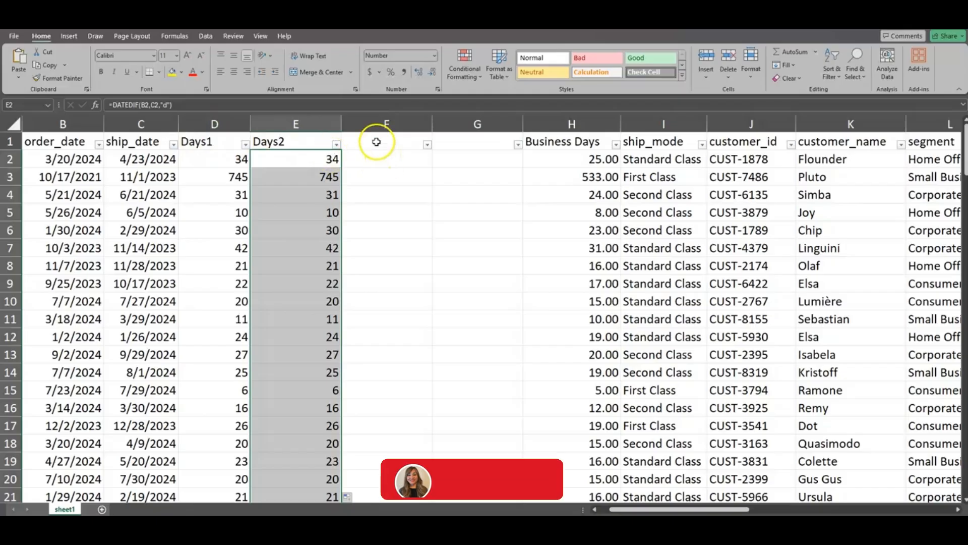
click(380, 143)
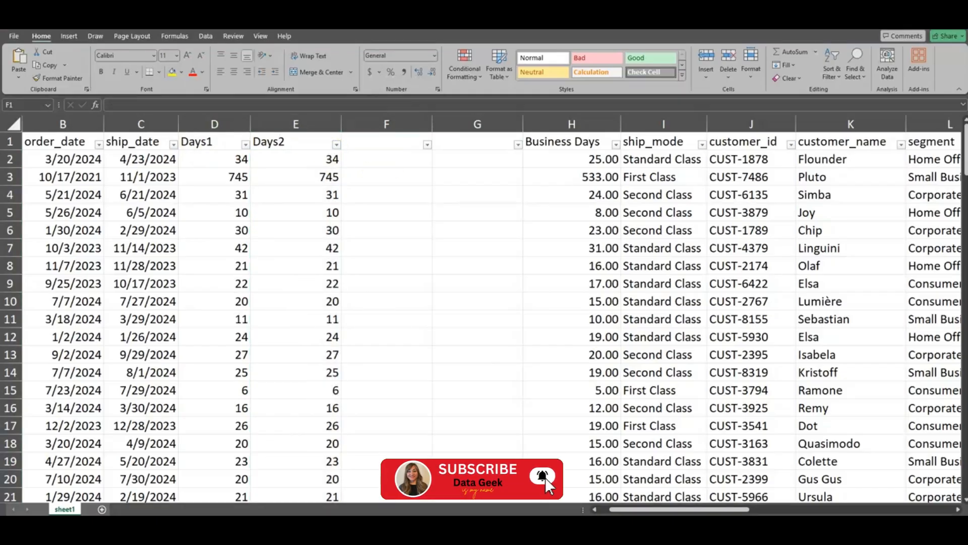
key(Down)
key(Left)
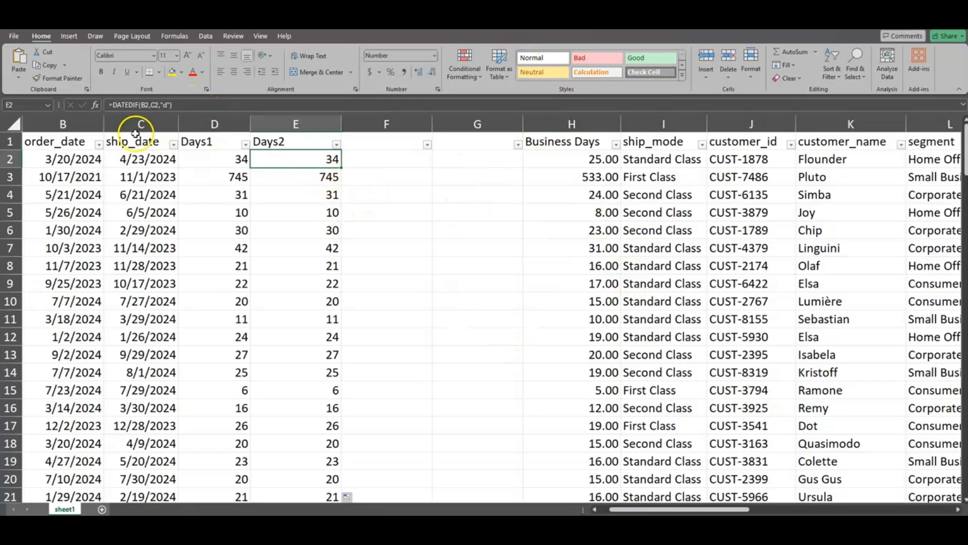
Enter the header Months in cell F1.
click(420, 145)
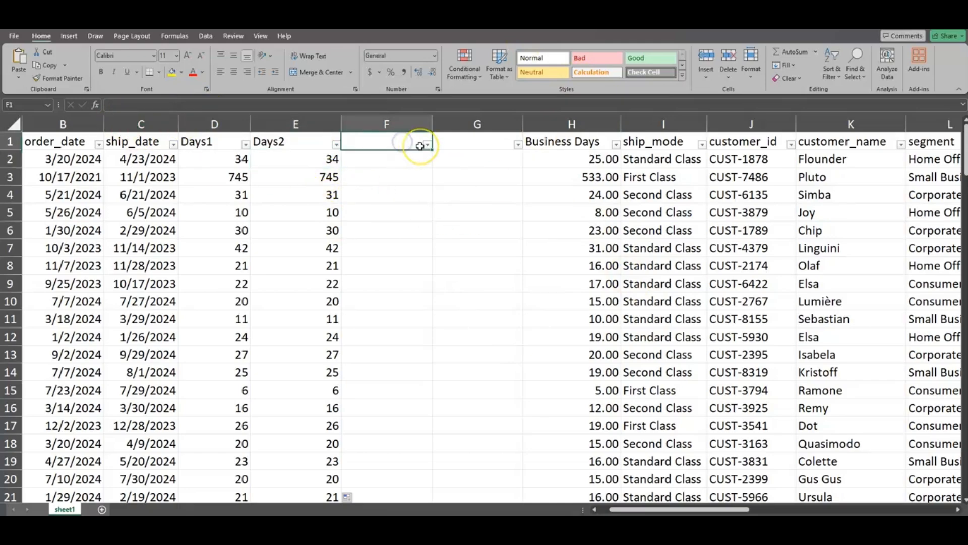
text(Months)
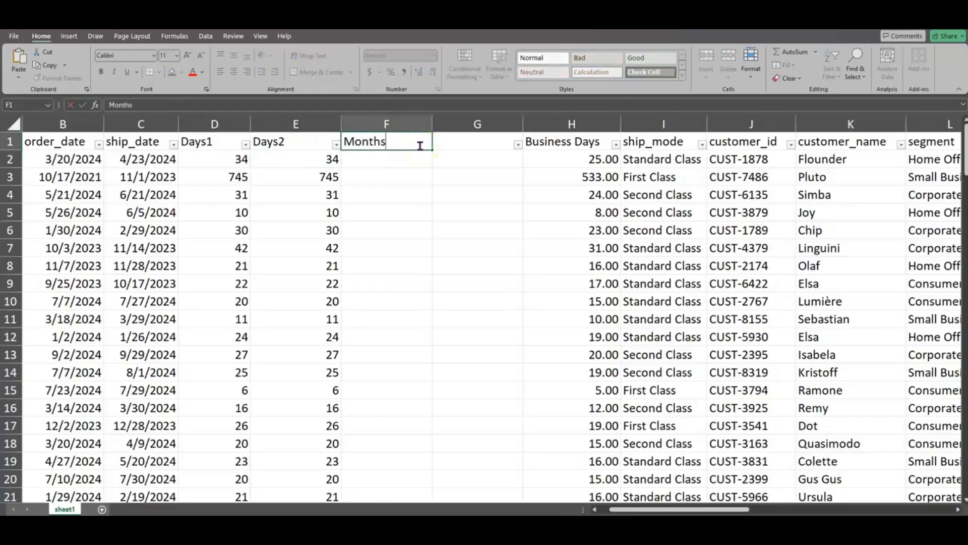
key(Return)
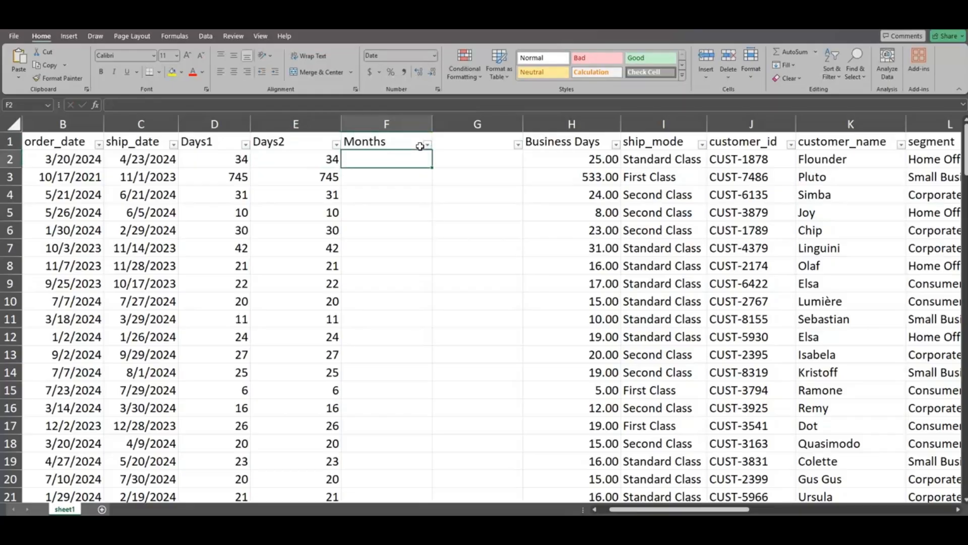
Enter the formula =DATEDIF(B2,C2,"m") in cell F2 to count the full months between the order and ship dates.
text(=DATE)
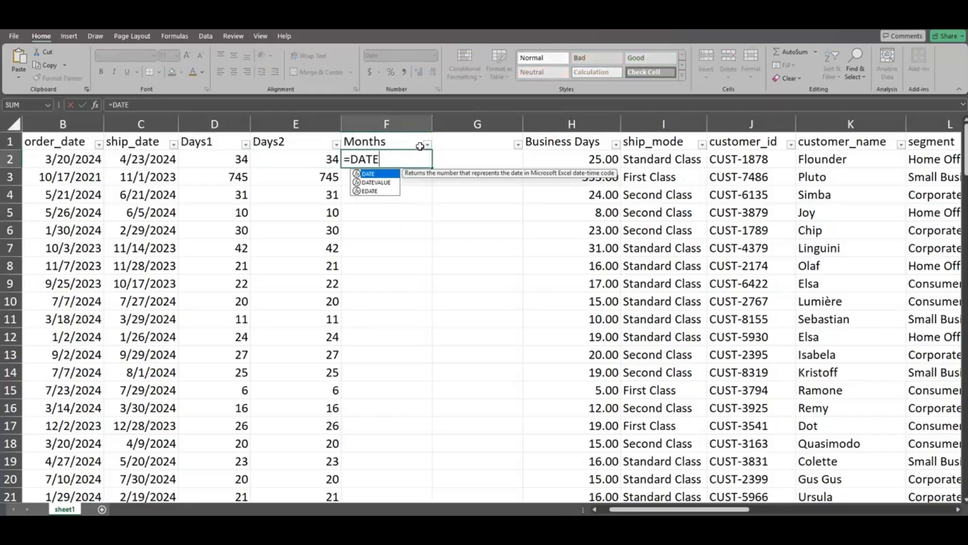
text(DIF()
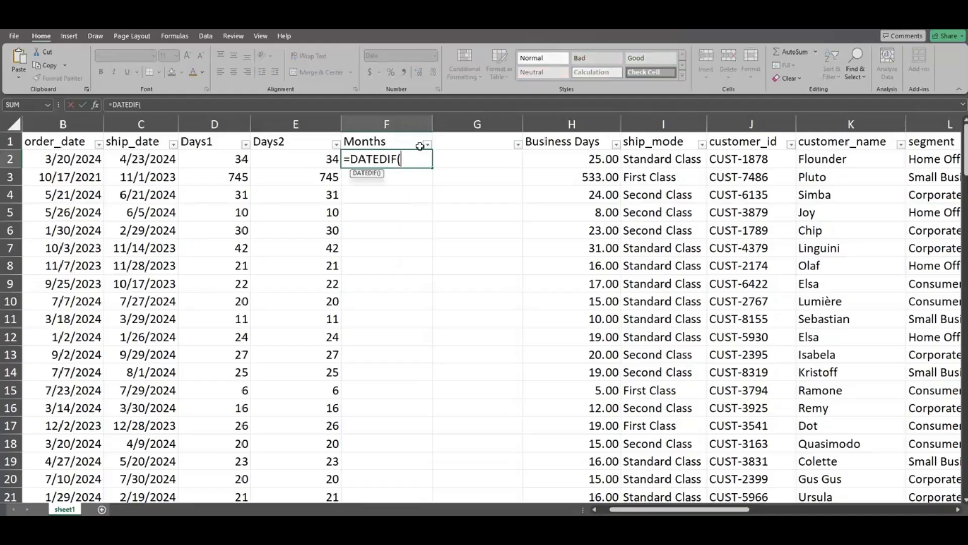
click(71, 153)
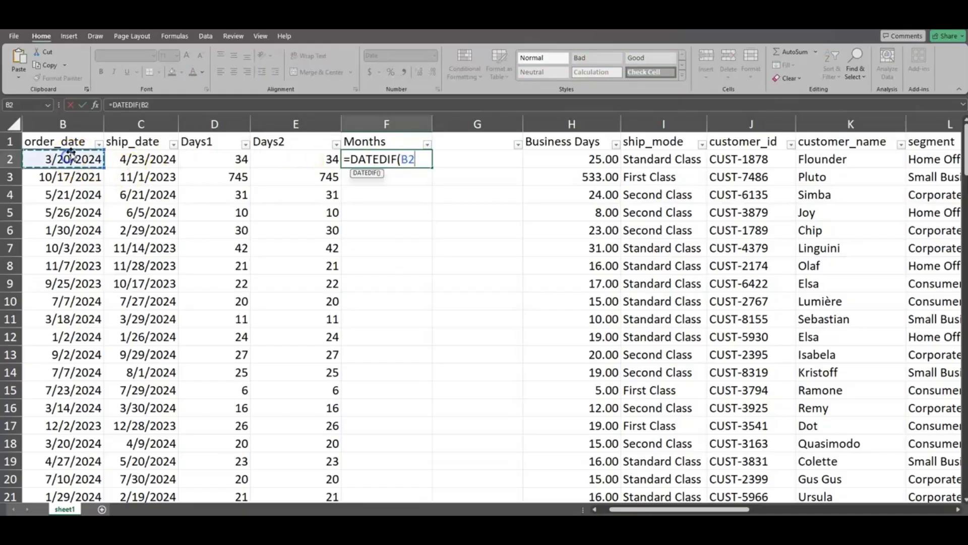
text(,)
click(136, 159)
text(,"m)
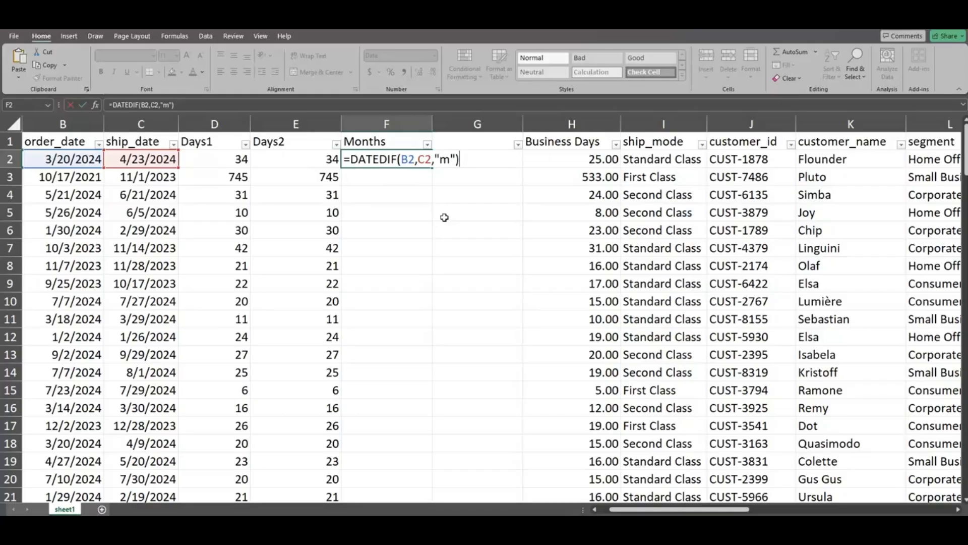
key(Return)
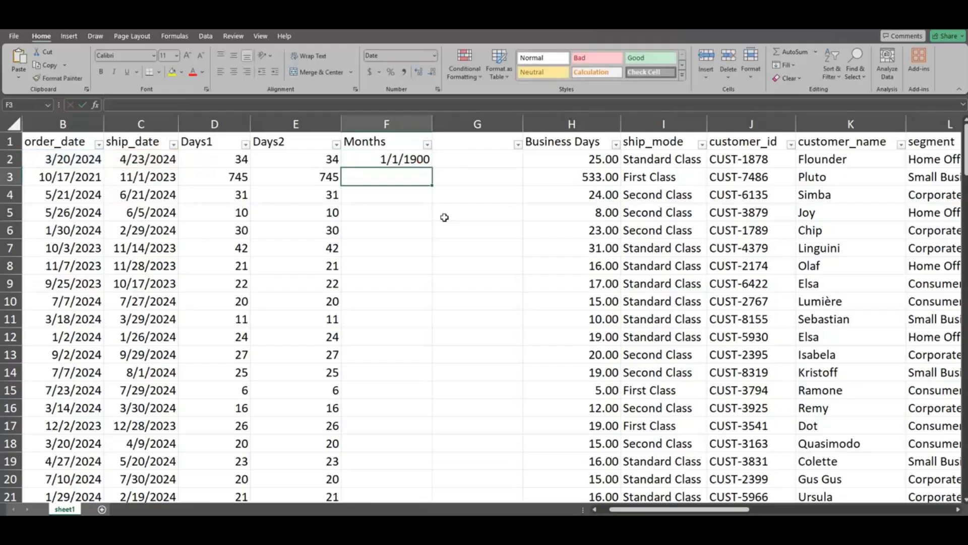
Format cell F2 as Number with no decimal places.
key(Up)
click(434, 55)
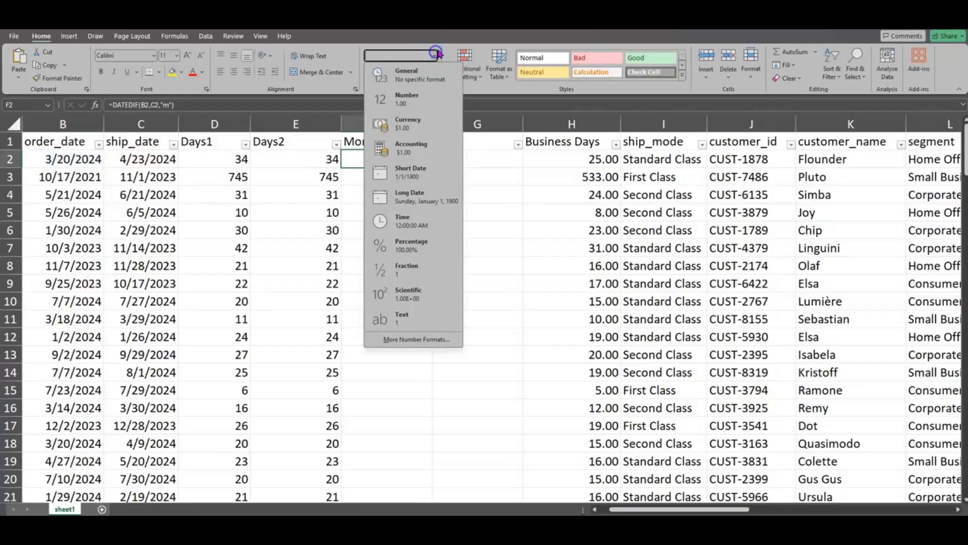
click(426, 97)
click(432, 72)
click(432, 72)
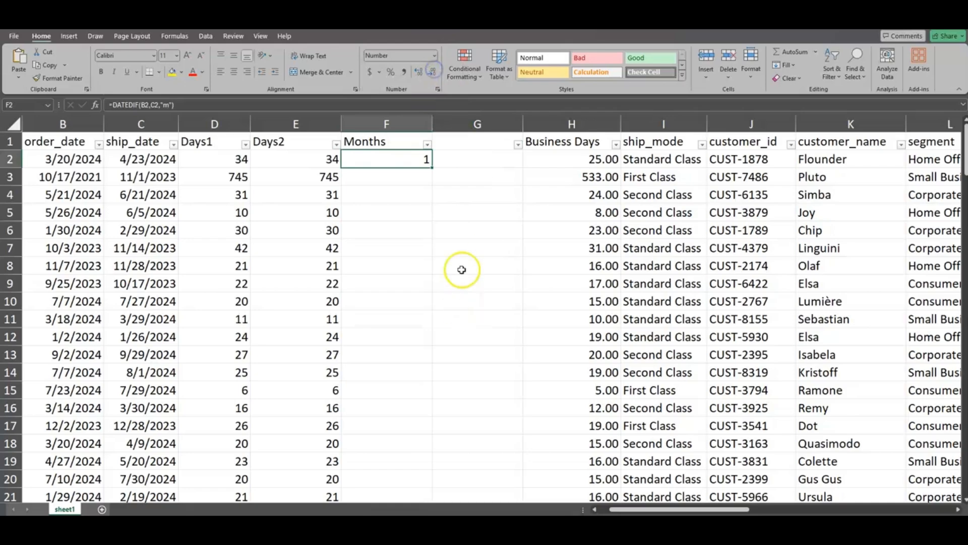
Fill the DATEDIF formula from F2 down the whole Months column and look over the filled rows.
double_click(431, 165)
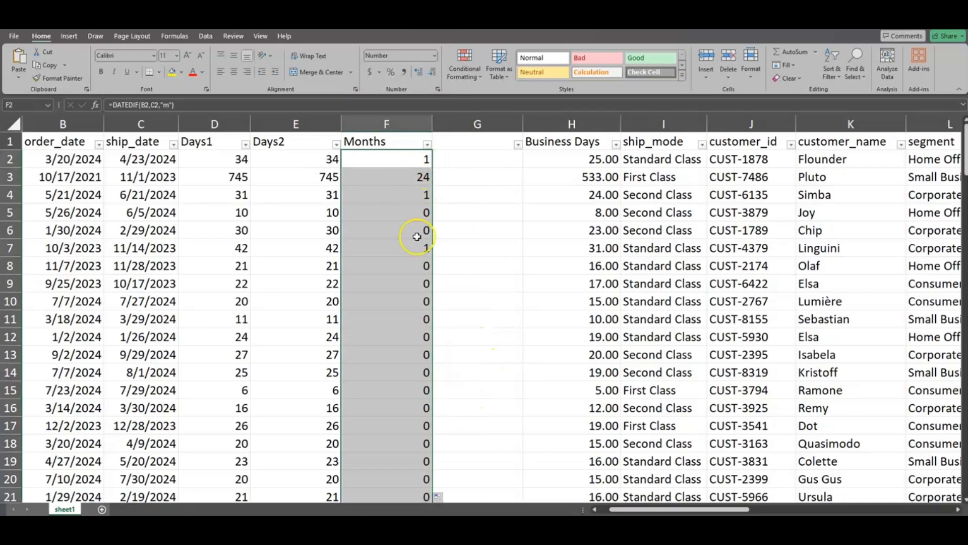
scroll(405, 269, down, 5)
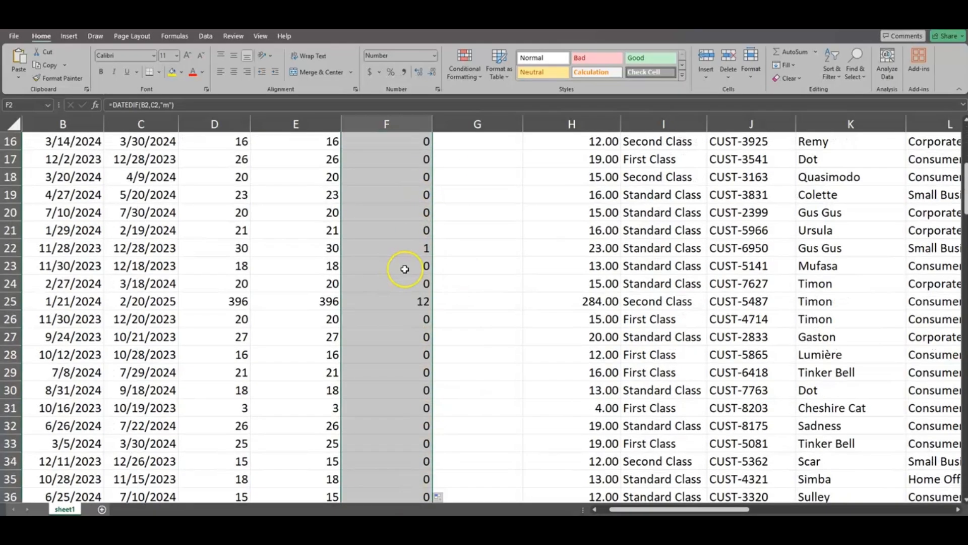
scroll(405, 268, down, 2)
scroll(404, 268, up, 7)
Enter the header Years in cell G1.
click(444, 143)
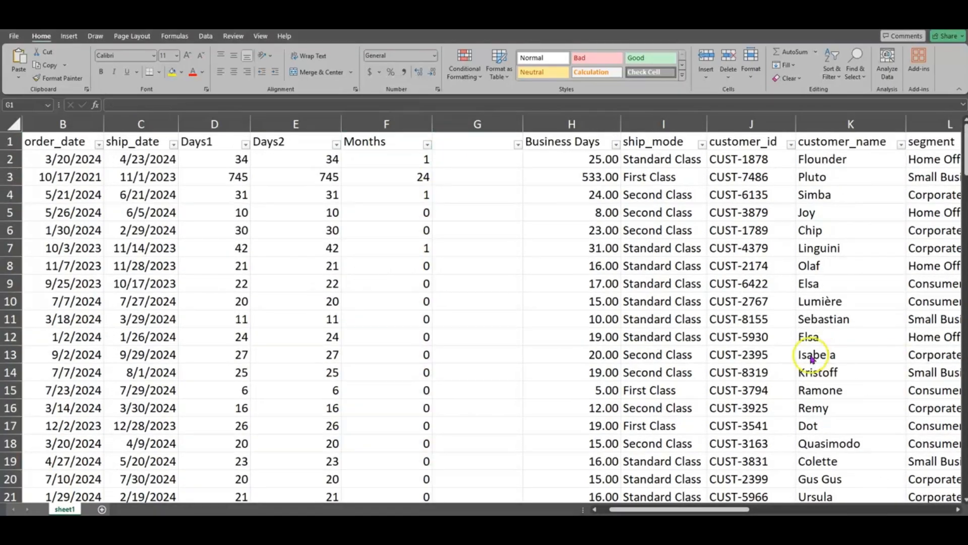
click(499, 143)
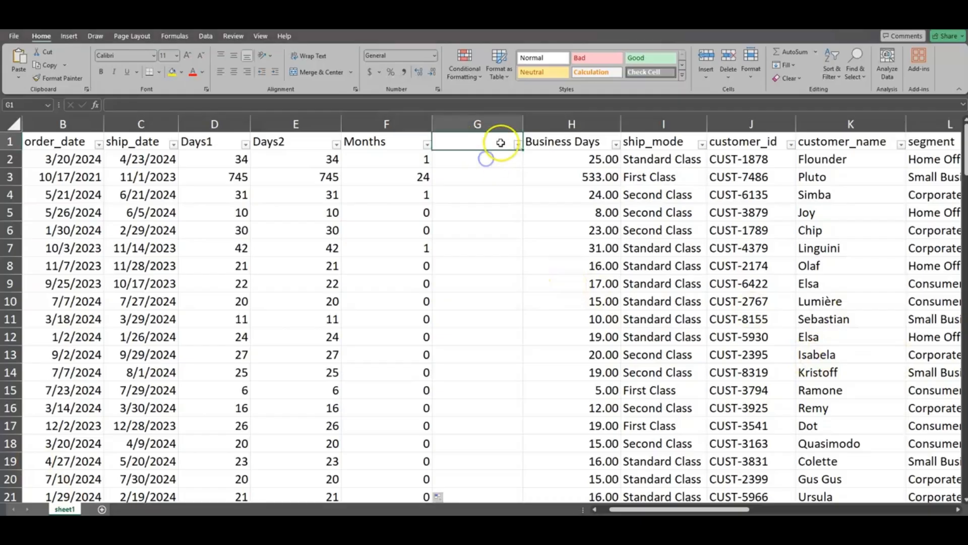
text(Y)
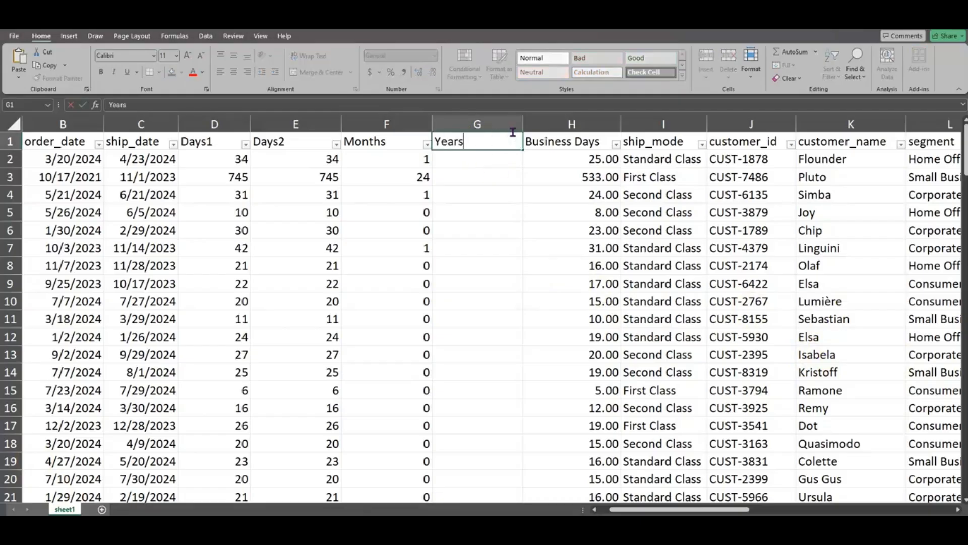
text(ears)
key(Return)
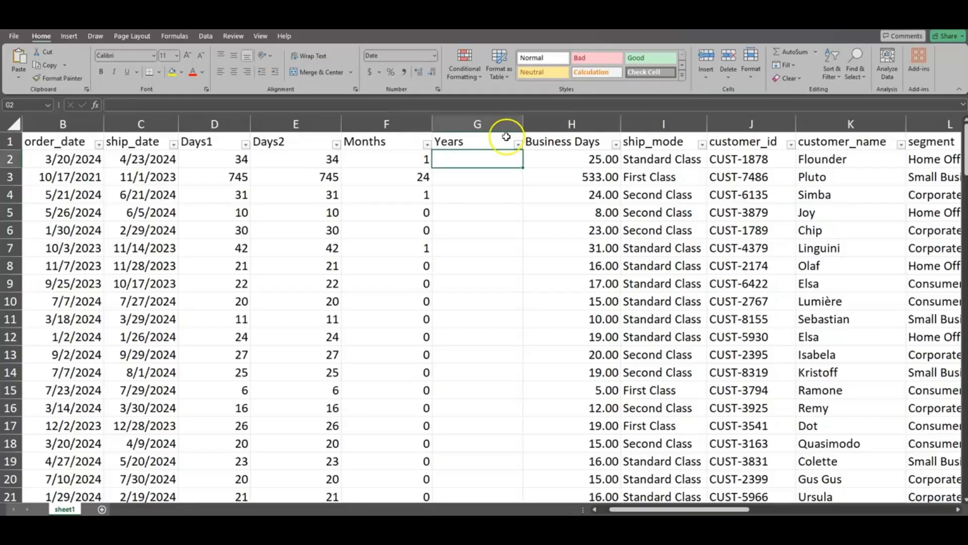
click(311, 158)
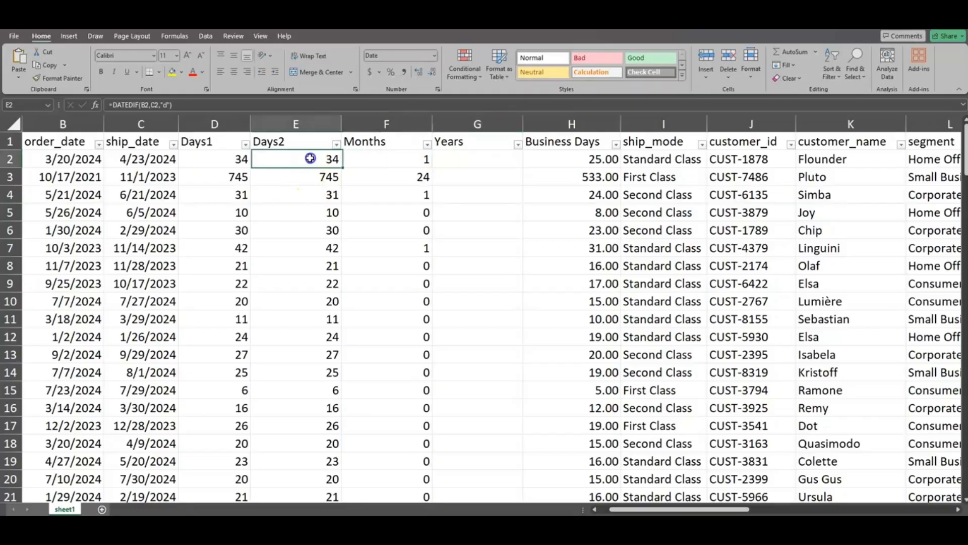
click(498, 160)
text(=)
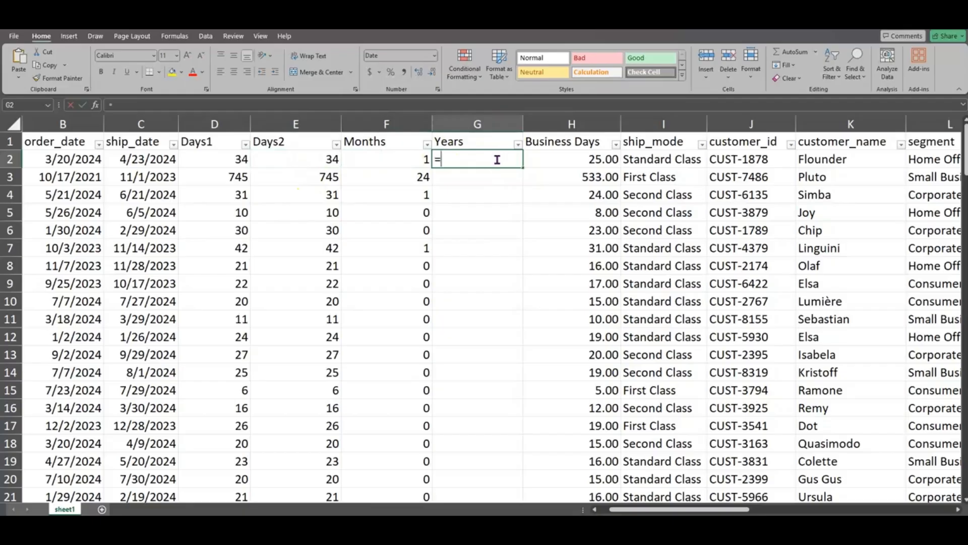
click(471, 157)
key(Escape)
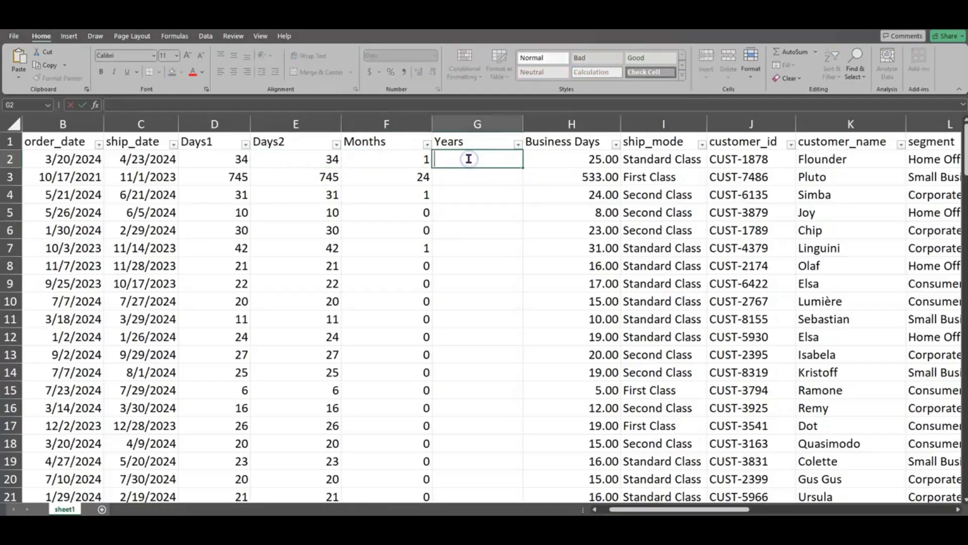
Enter the formula =DATEDIF(B2,C2,"y") in cell G2 to count the full years between the order and ship dates.
text(=)
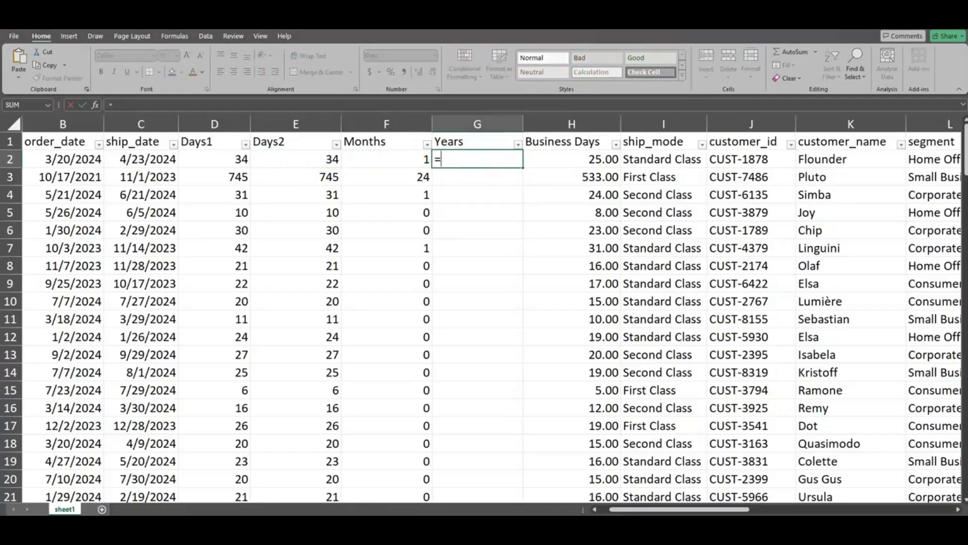
text(DAT)
text(ED)
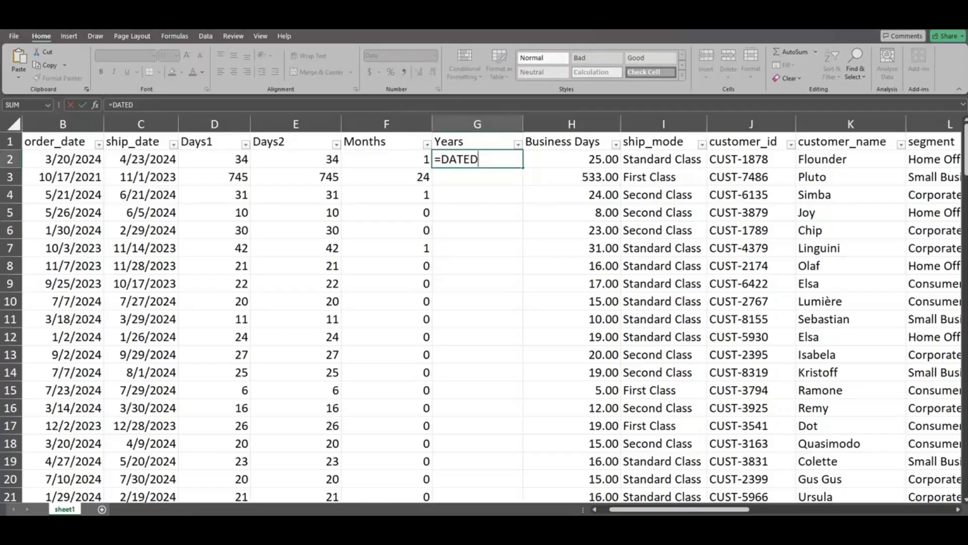
text(IF()
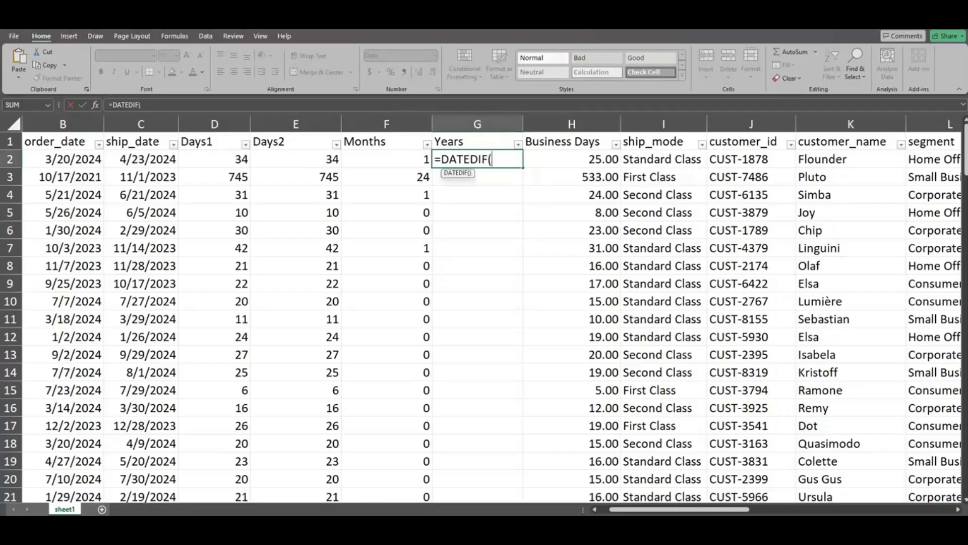
click(73, 158)
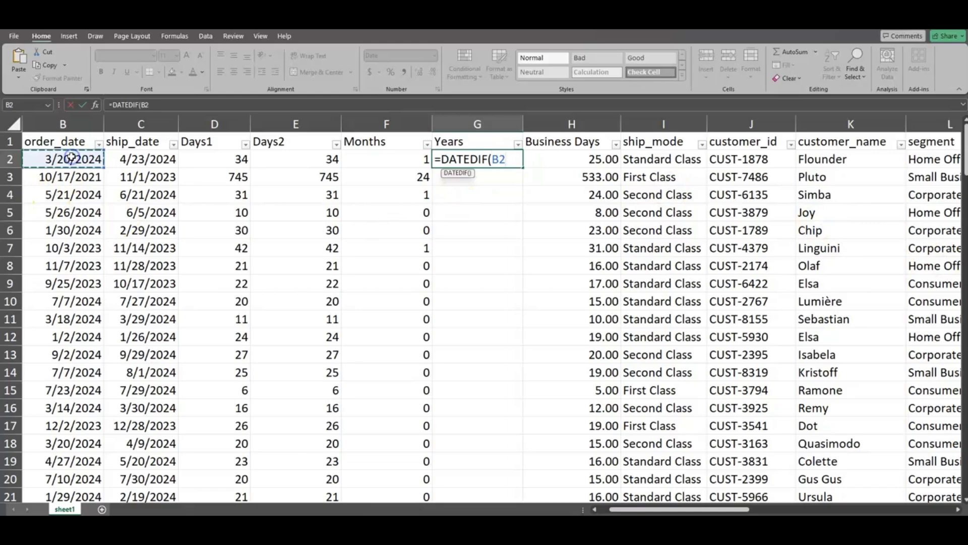
text(,)
click(135, 158)
text(,")
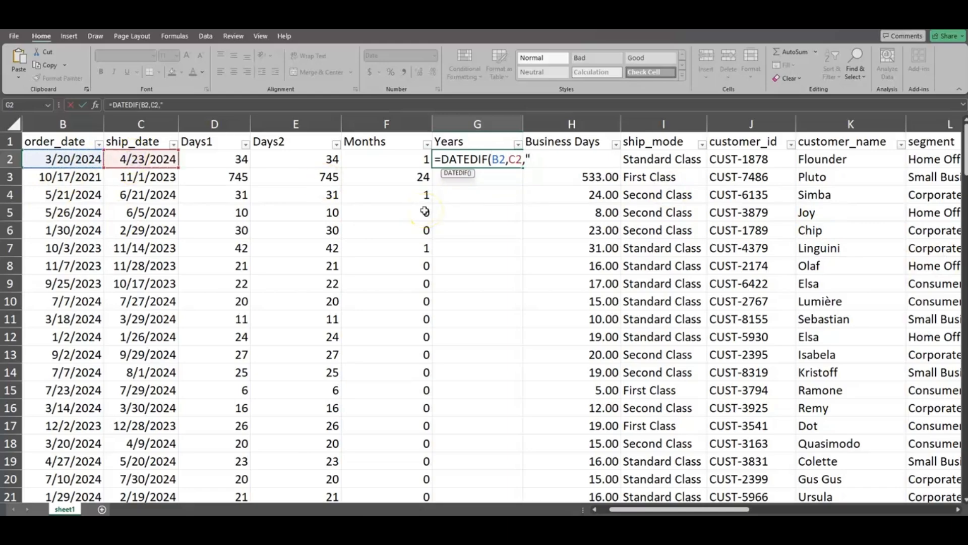
text(y"))
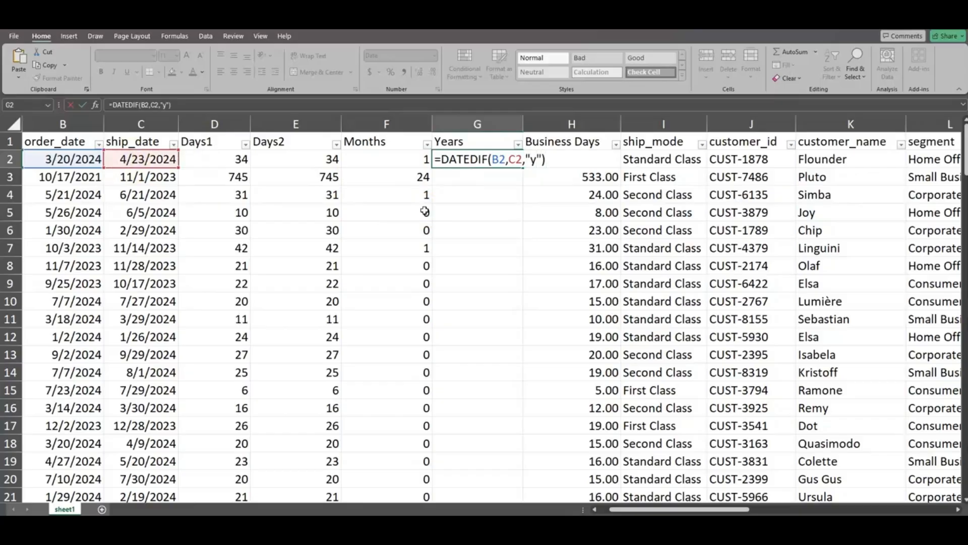
key(Return)
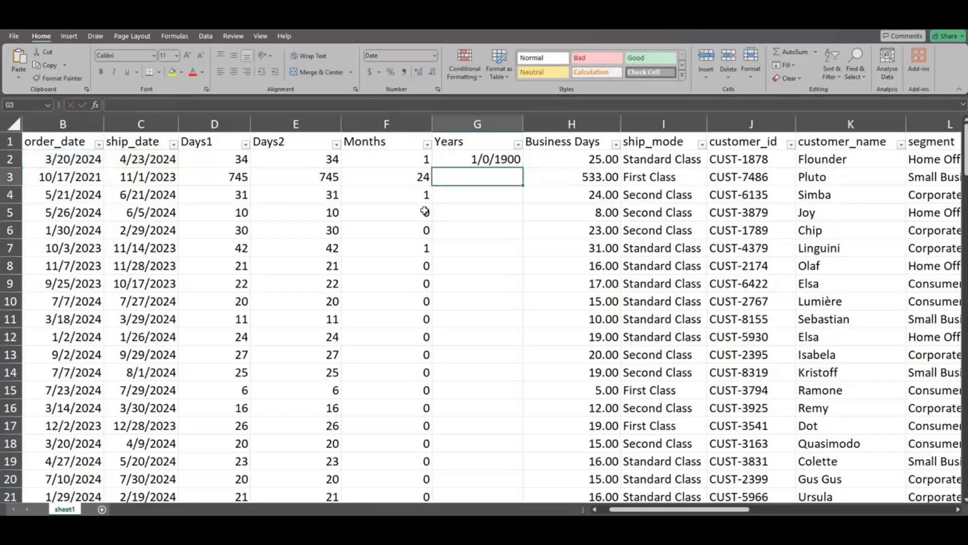
Format cell G2 as Number with no decimal places and fill its formula down the whole Years column.
click(474, 159)
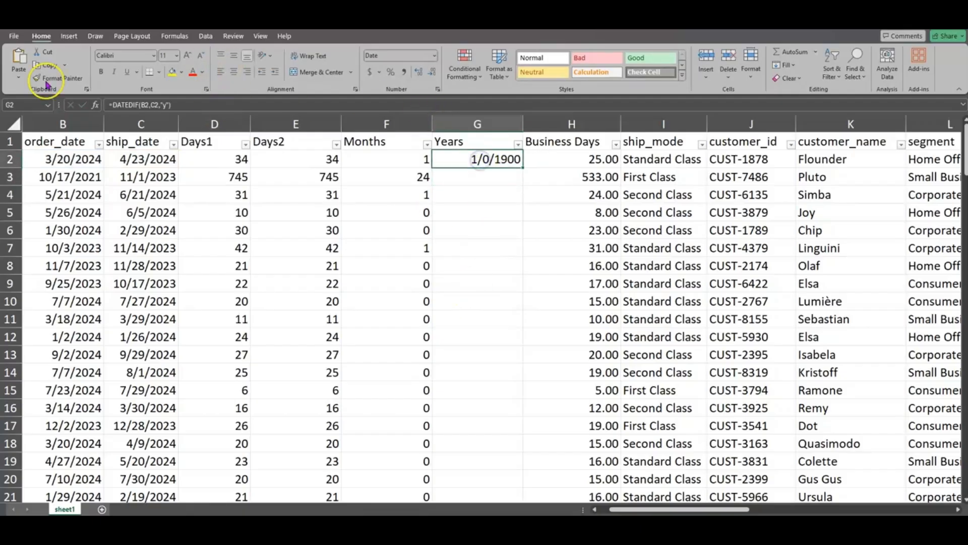
click(437, 59)
click(404, 99)
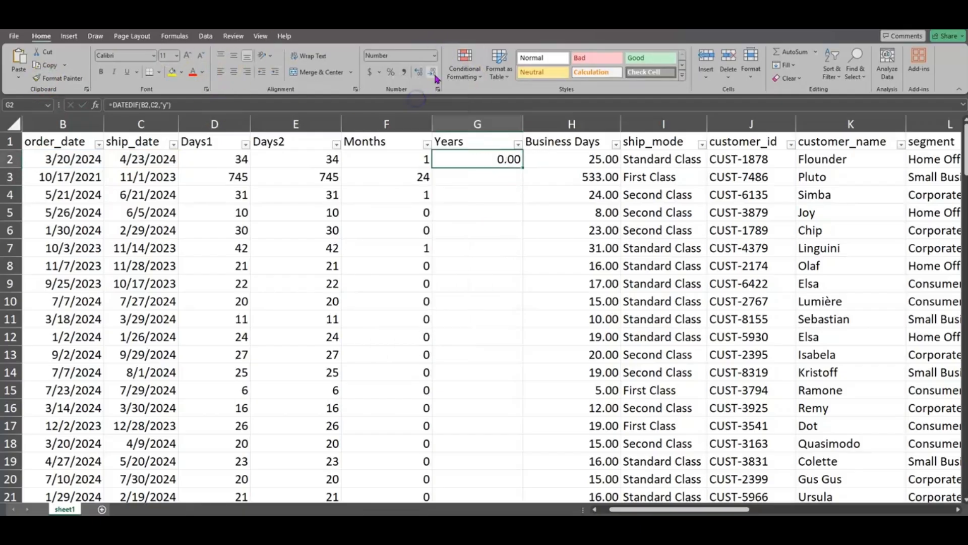
click(433, 72)
click(433, 72)
double_click(522, 167)
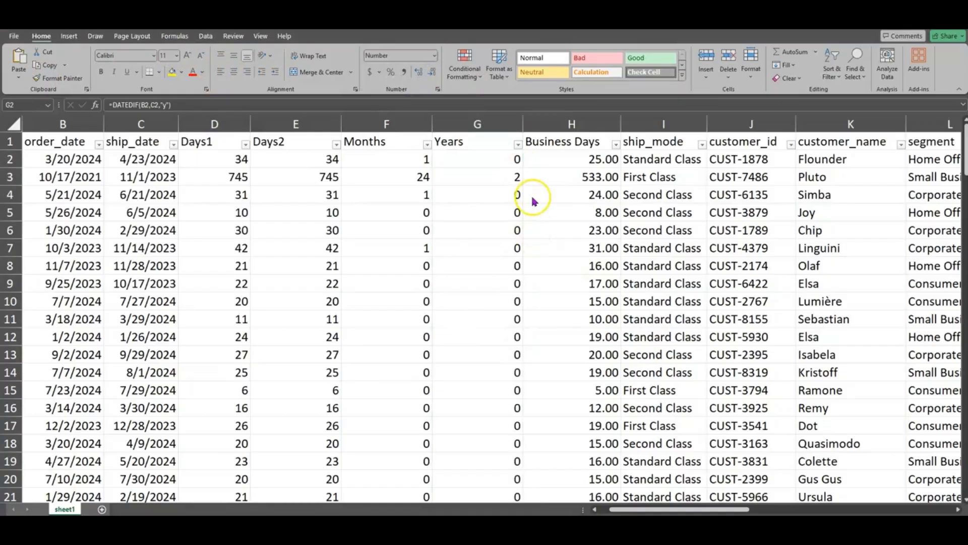
Insert a new column before Business Days and enter the header years/months in cell H1.
right_click(548, 124)
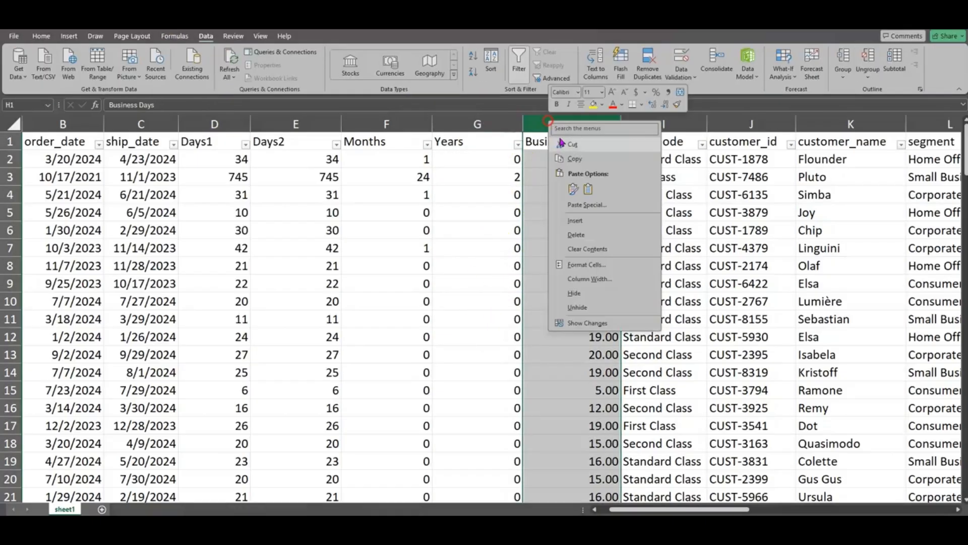
click(585, 218)
click(570, 141)
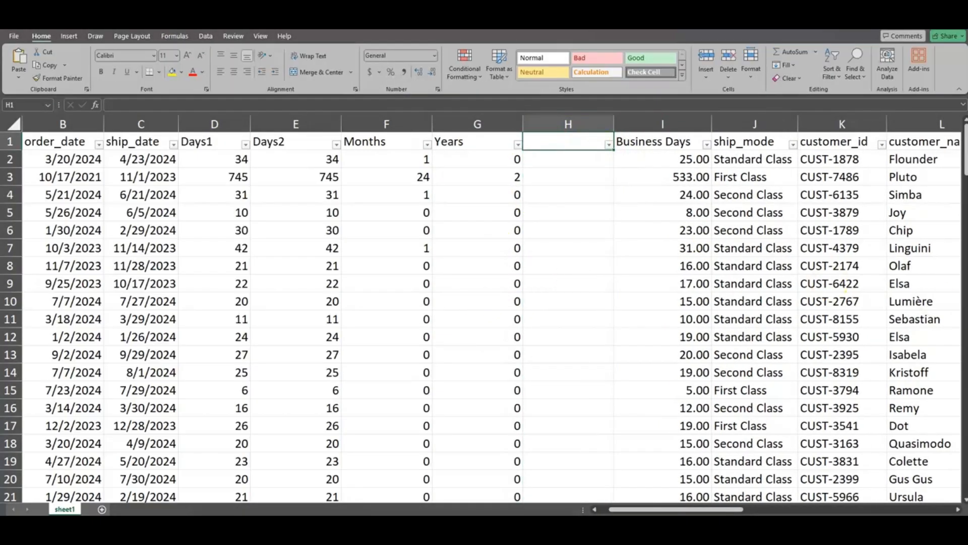
text(years/months)
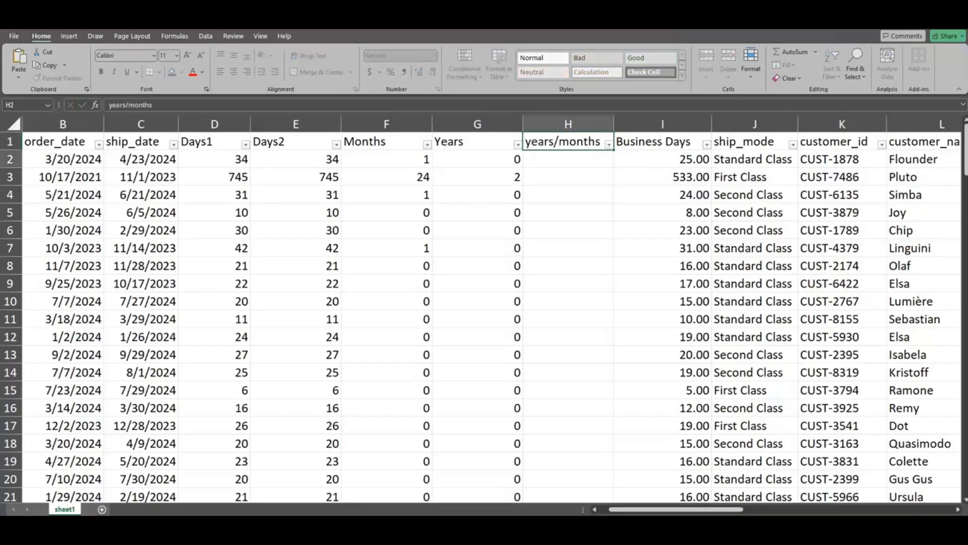
key(Return)
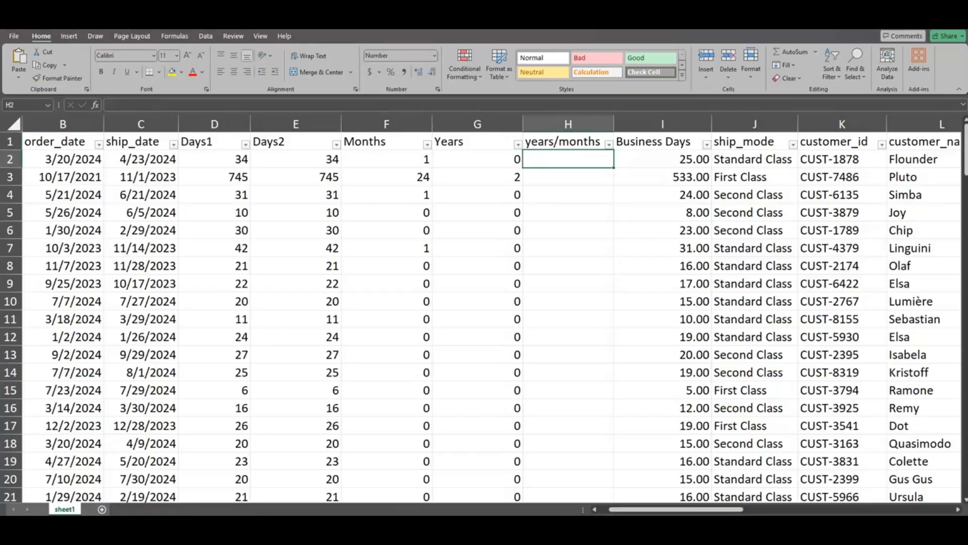
Start a formula in cell H2 with =DATEDIF(B2,C2,"y") & " years" & to give the full years between order and ship dates.
text(=)
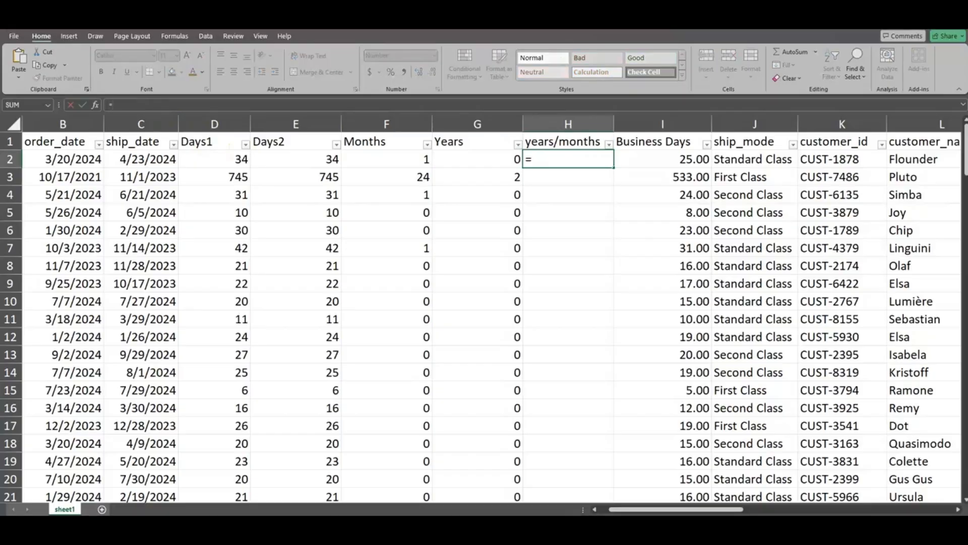
text(DATEDIF()
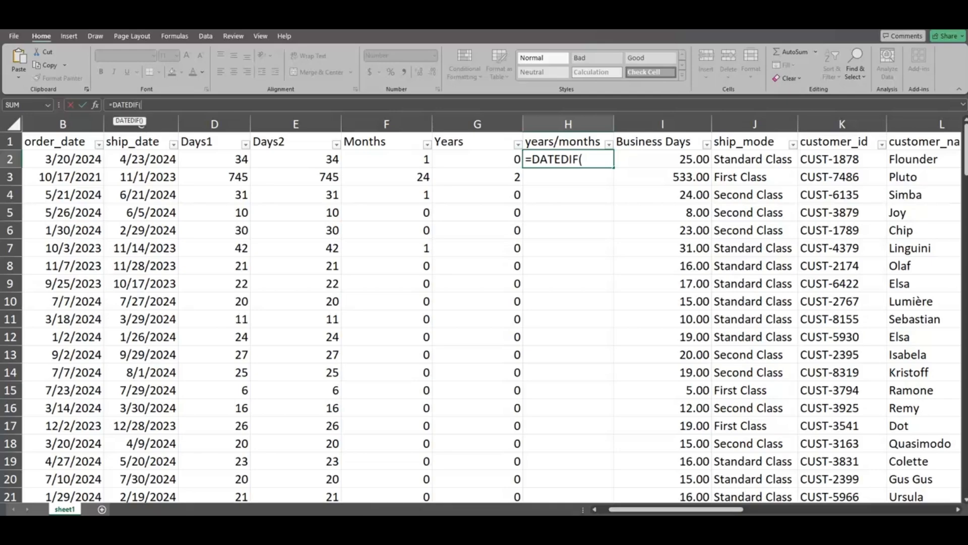
click(78, 157)
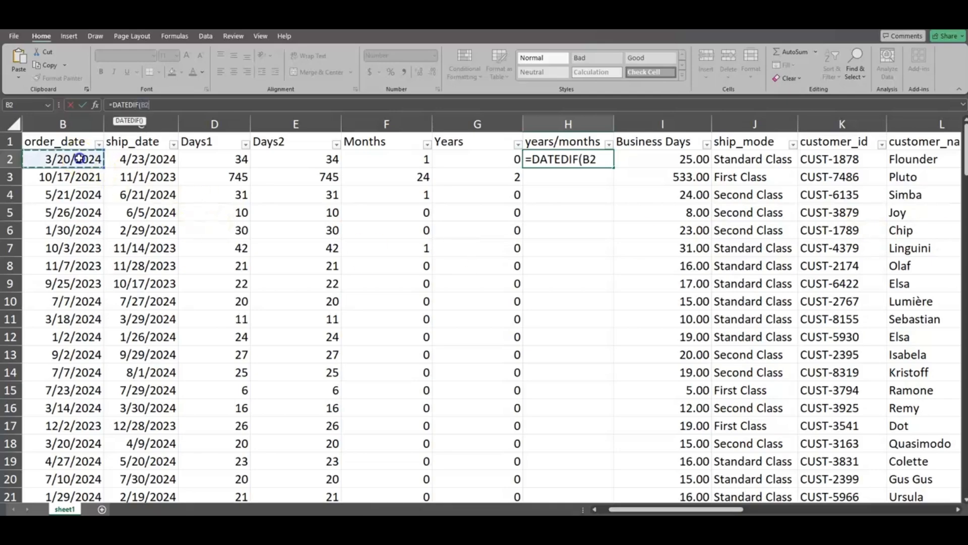
text(,)
click(134, 157)
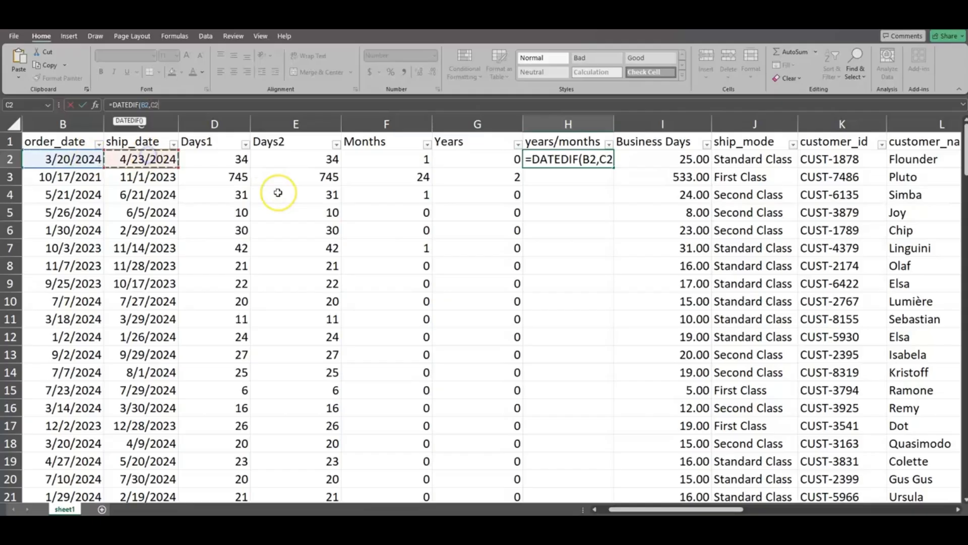
text(,)
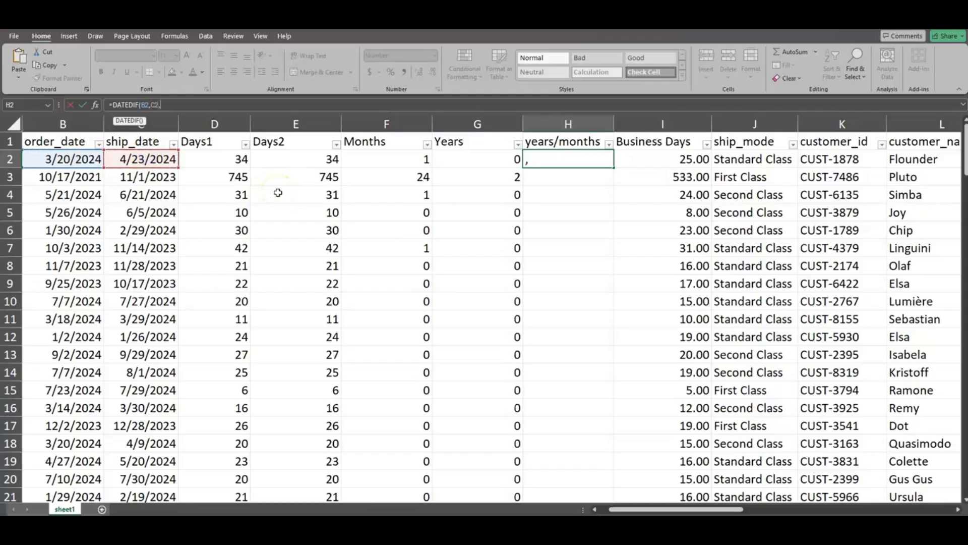
text("y"))
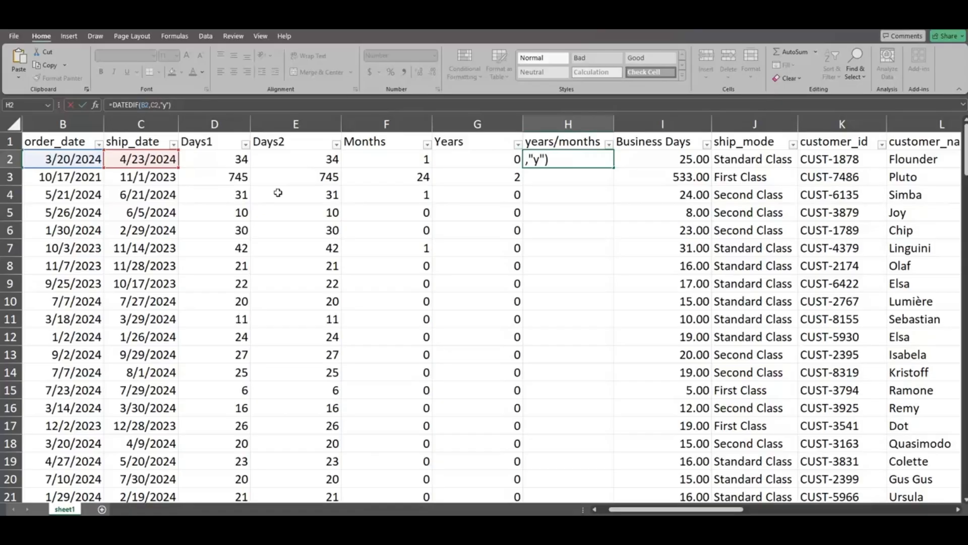
text( &)
text(" years" & DATEI)
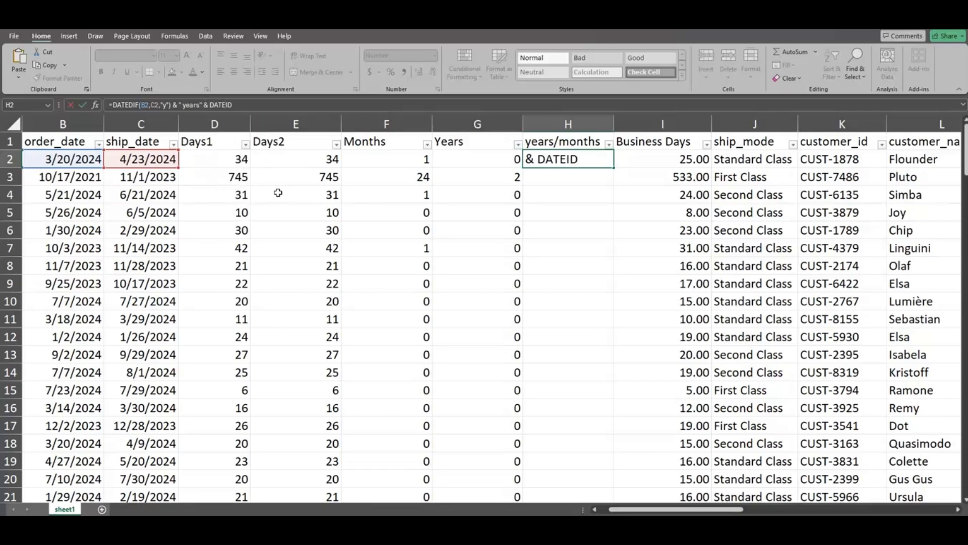
Complete the H2 formula with DATEDIF(B2,C2,"ym") & " months" to append the remaining months.
key(BackSpace)
text(DIF()
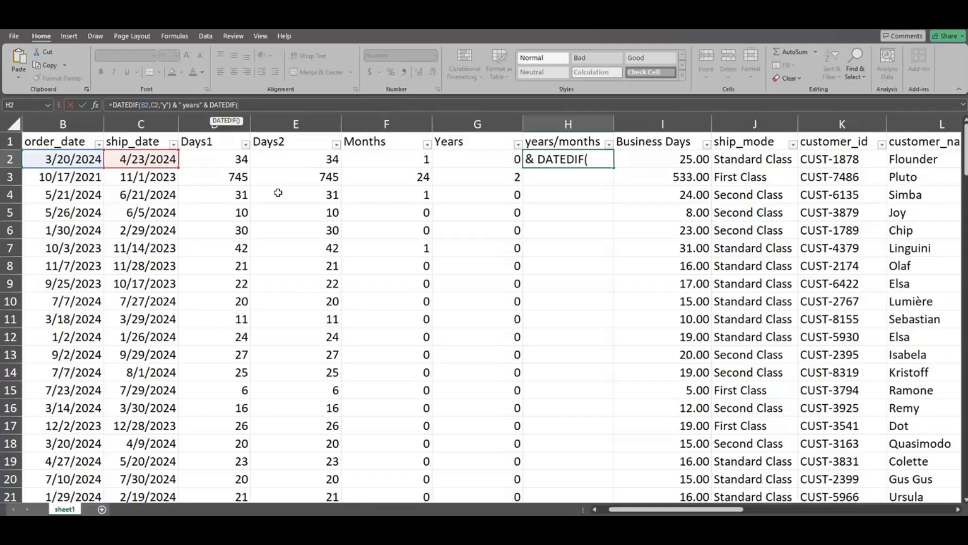
click(75, 159)
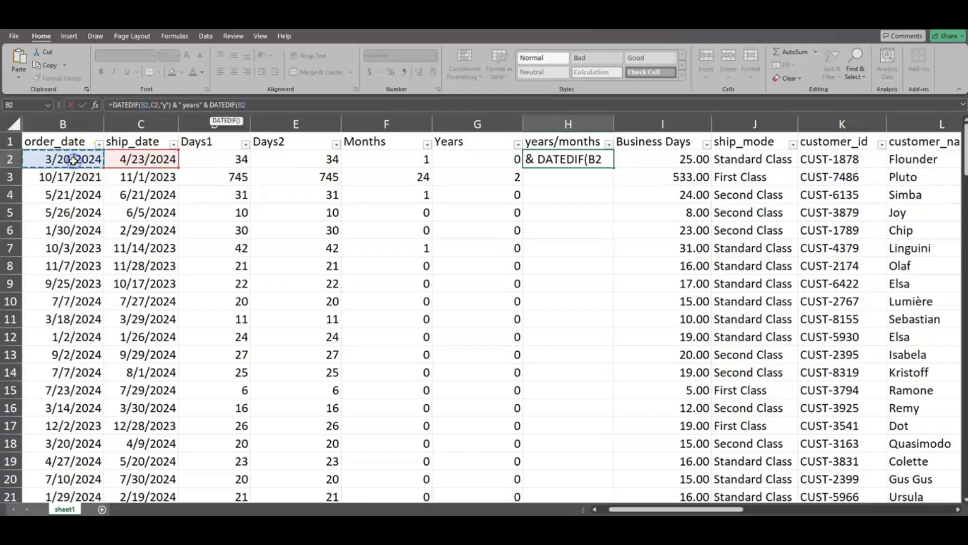
text(,)
click(127, 159)
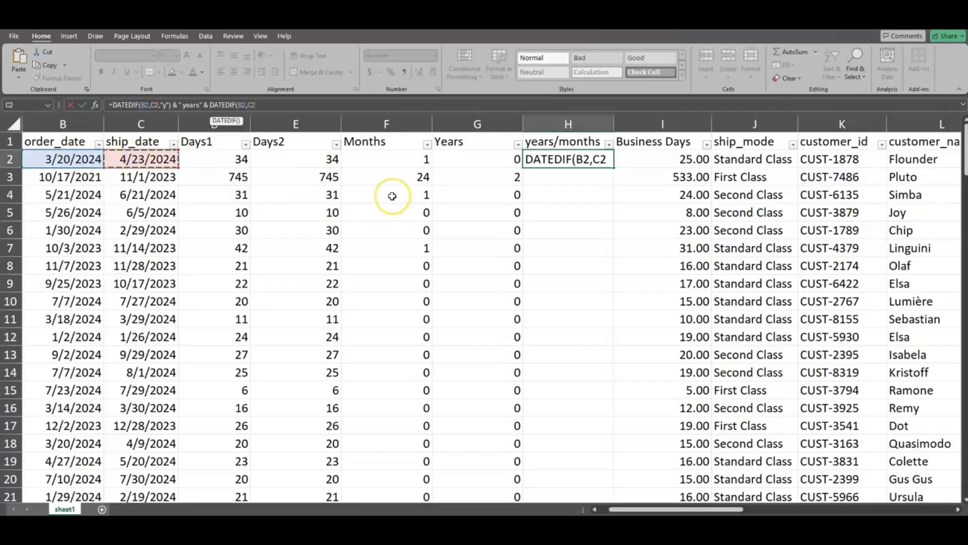
text(,)
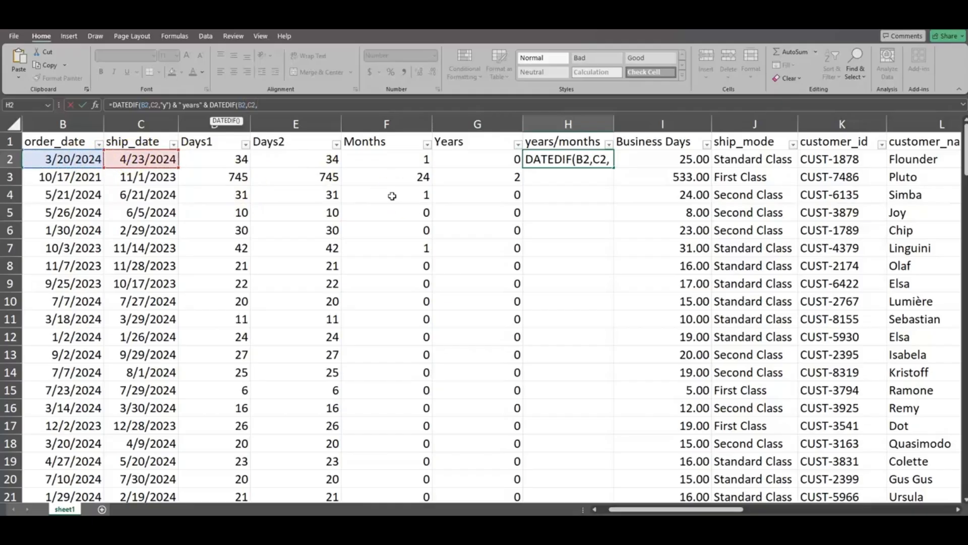
text(")
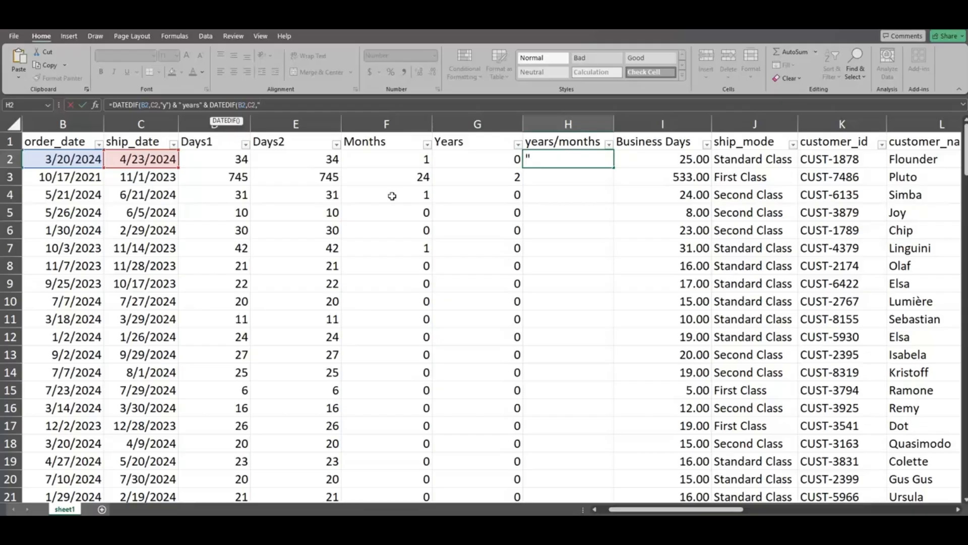
text(ym"))
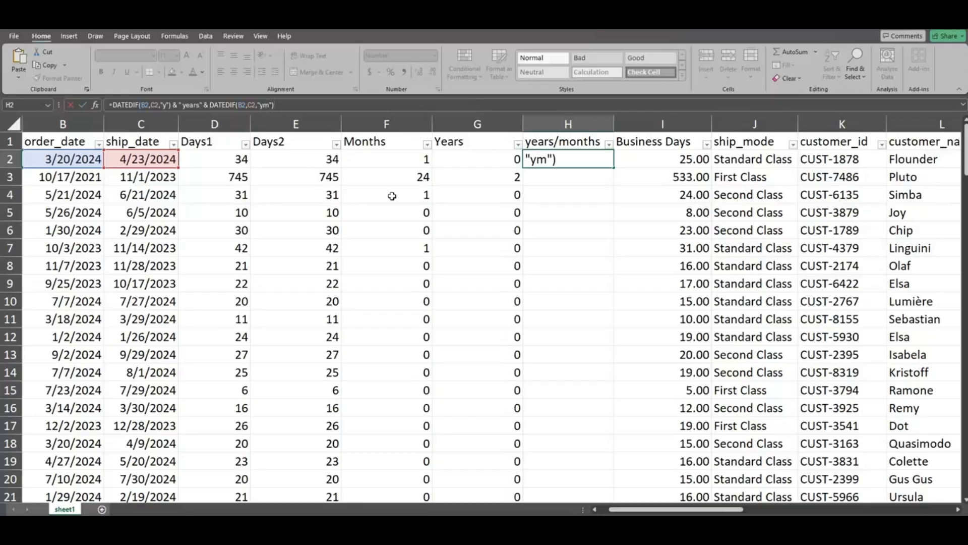
text( &)
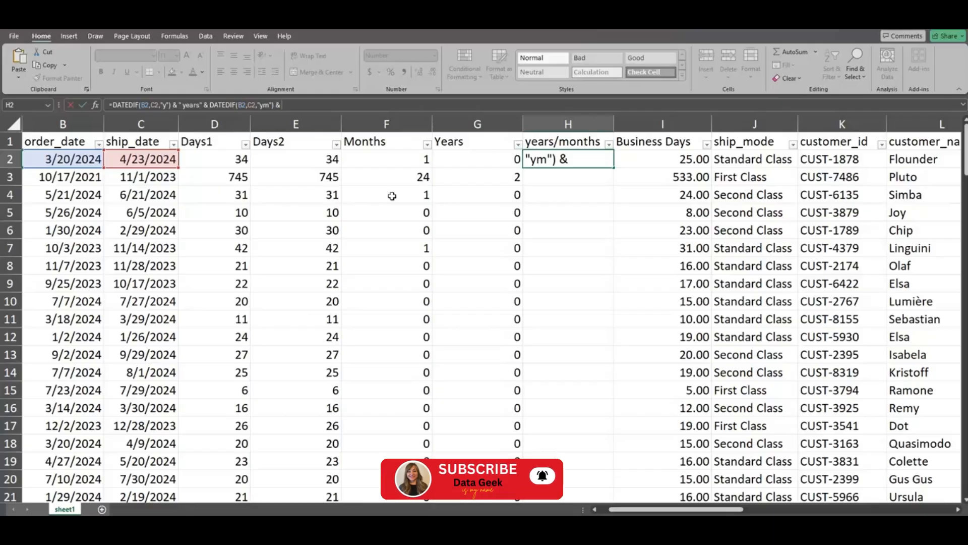
text( " months)
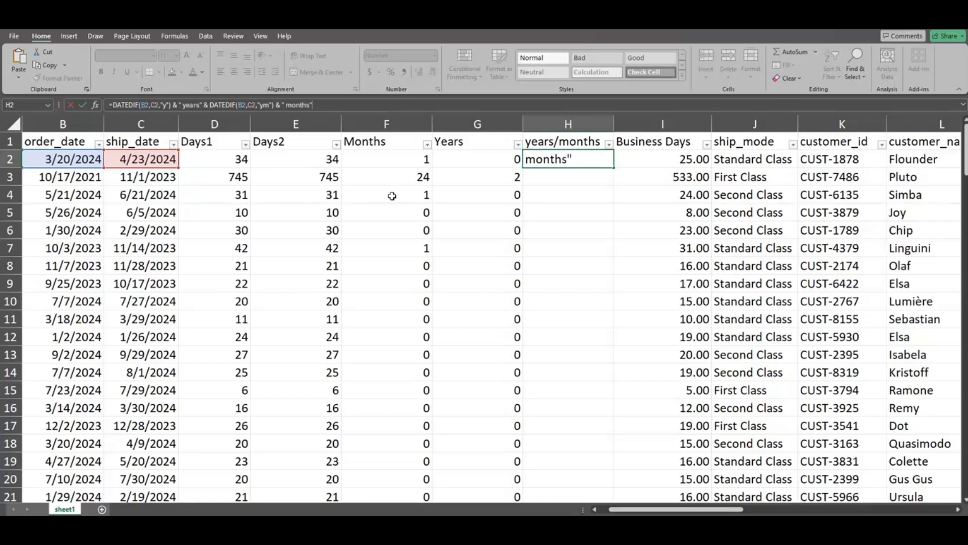
key(Return)
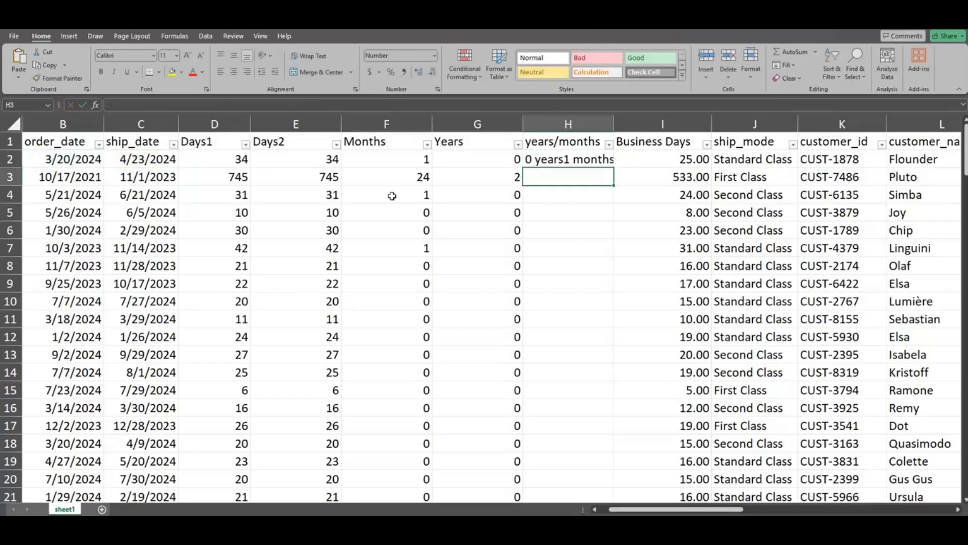
Widen the years/months column and add a comma after years inside the quoted text of the H2 formula.
click(569, 160)
drag(613, 123, 658, 123)
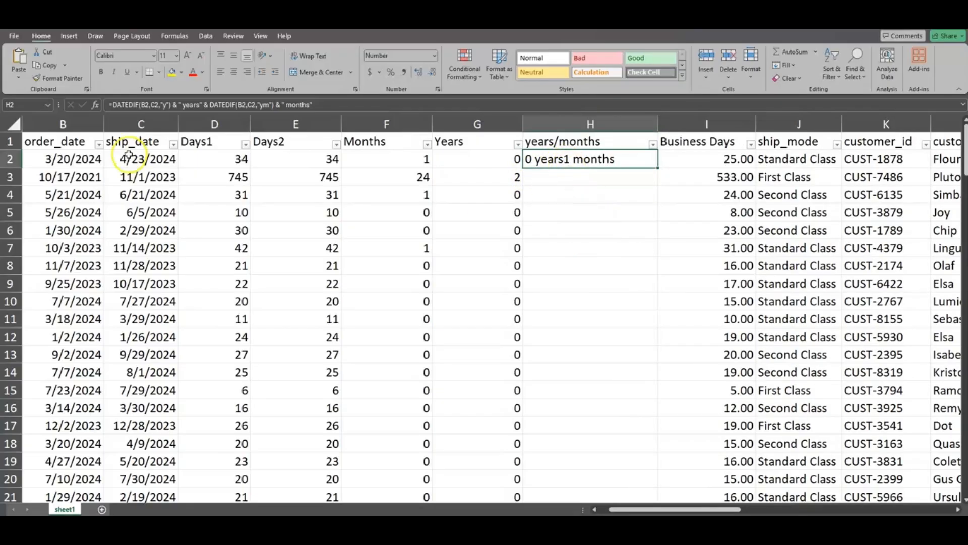
click(199, 105)
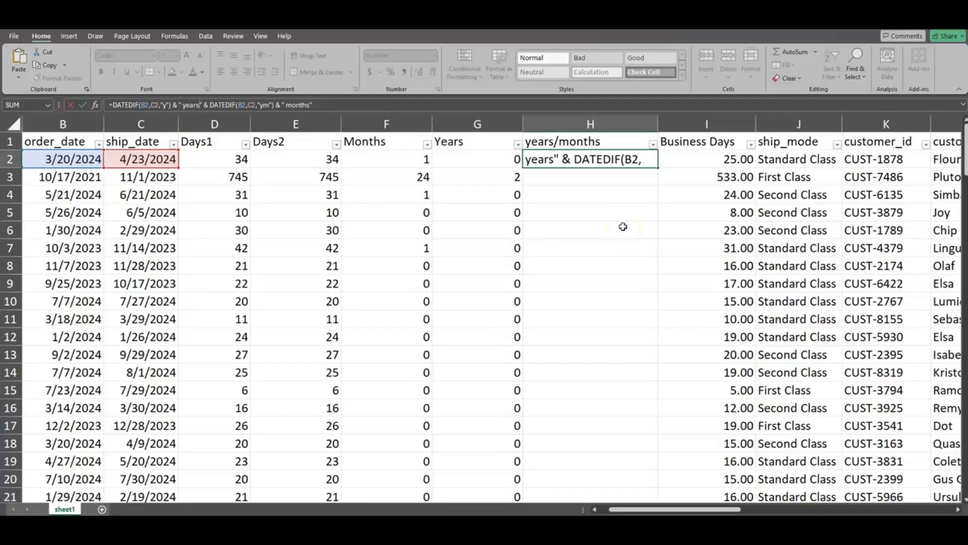
text(,)
key(Return)
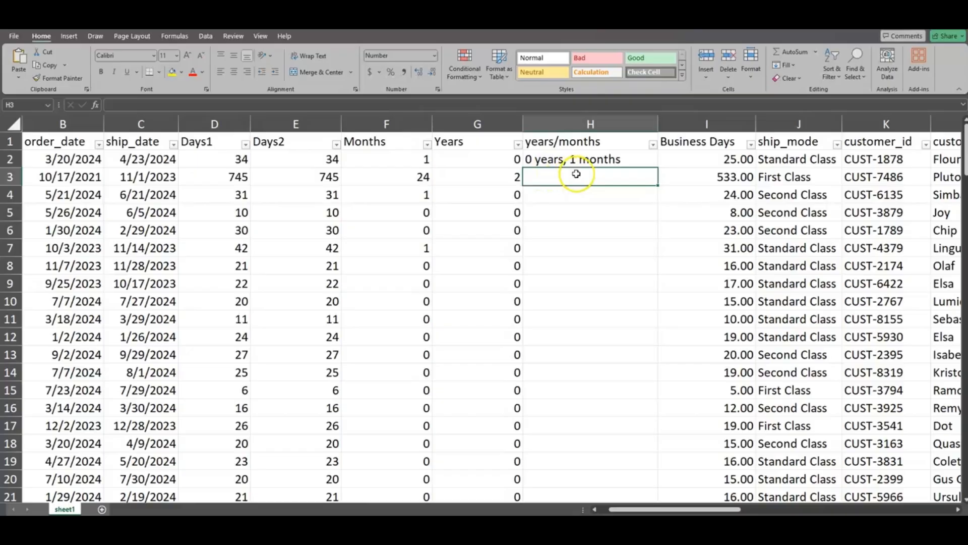
Fill the H2 formula down the whole years/months column and check the filled rows.
click(628, 163)
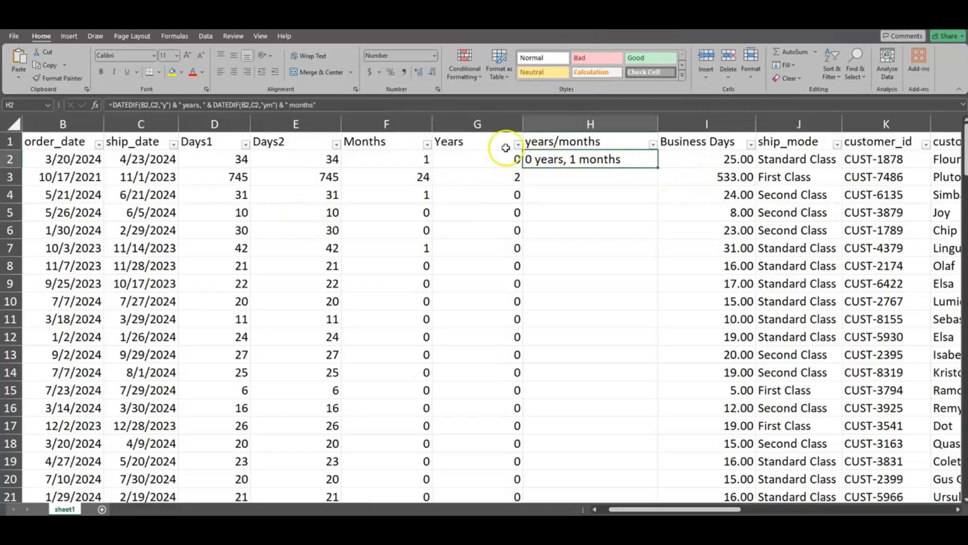
double_click(658, 167)
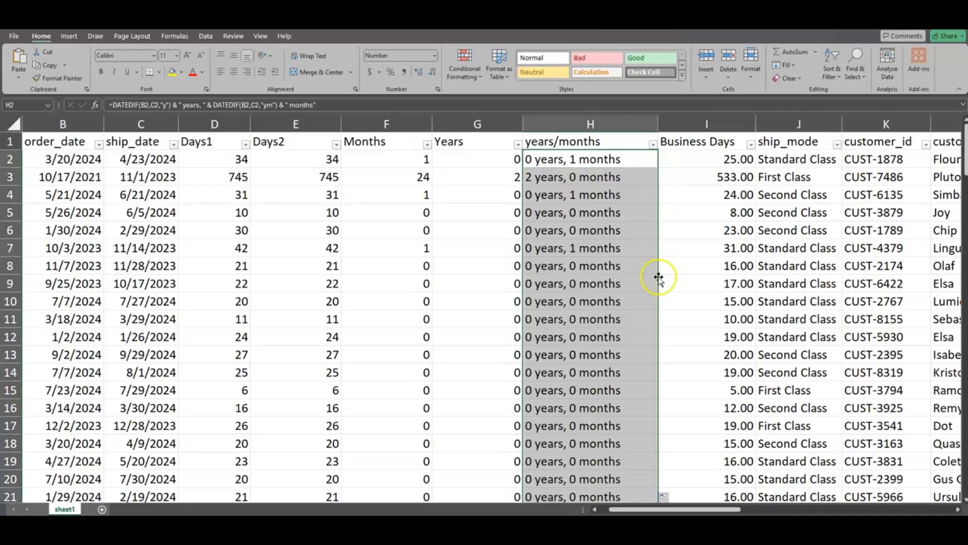
scroll(644, 283, down, 2)
scroll(644, 283, up, 2)
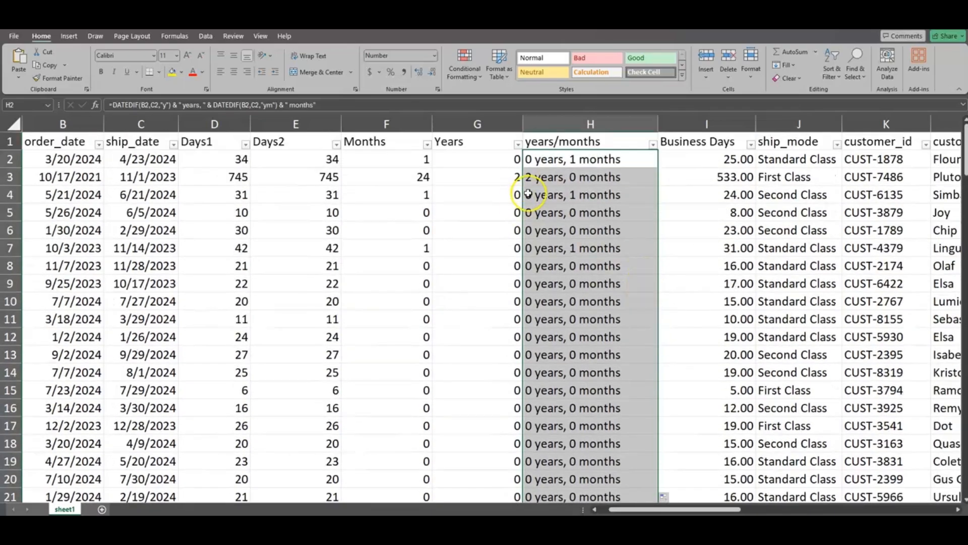
scroll(588, 306, down, 6)
scroll(588, 302, down, 1)
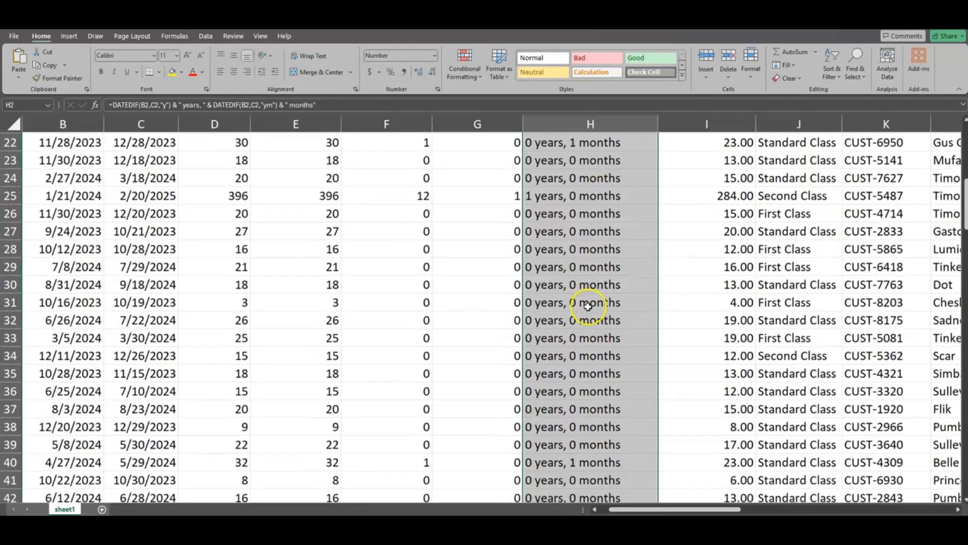
scroll(588, 292, up, 7)
key(Up)
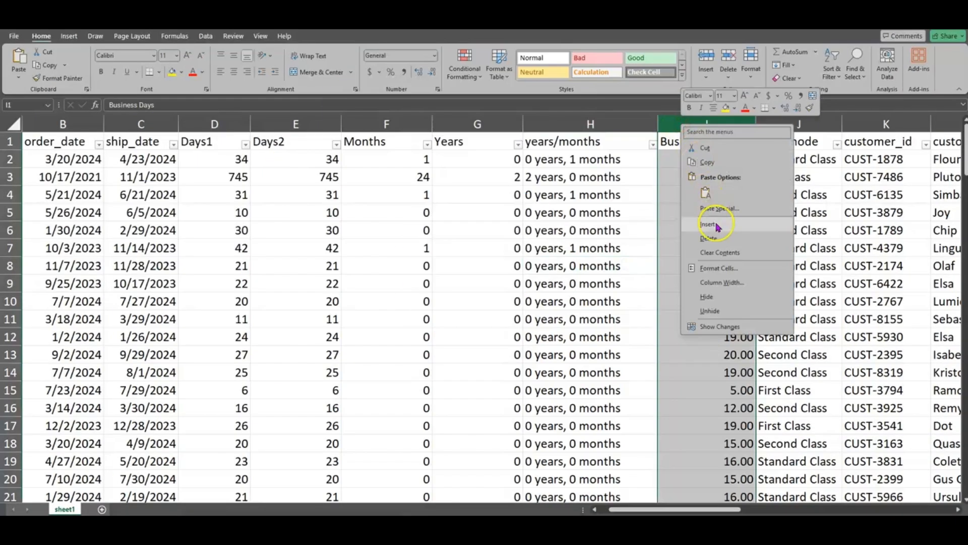
Insert a new column before Business Days and enter the header Business days only in cell I1.
click(713, 221)
click(701, 146)
text(Business days only)
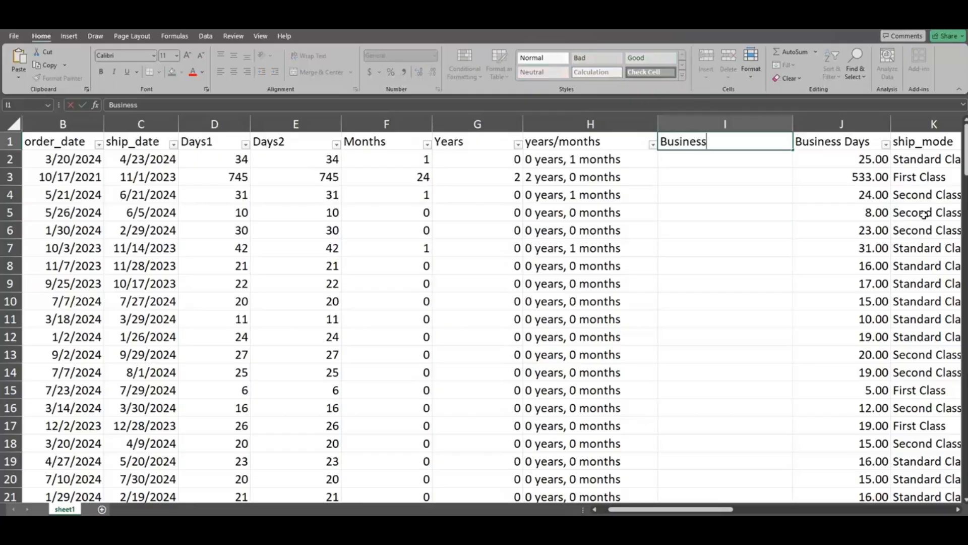
key(Return)
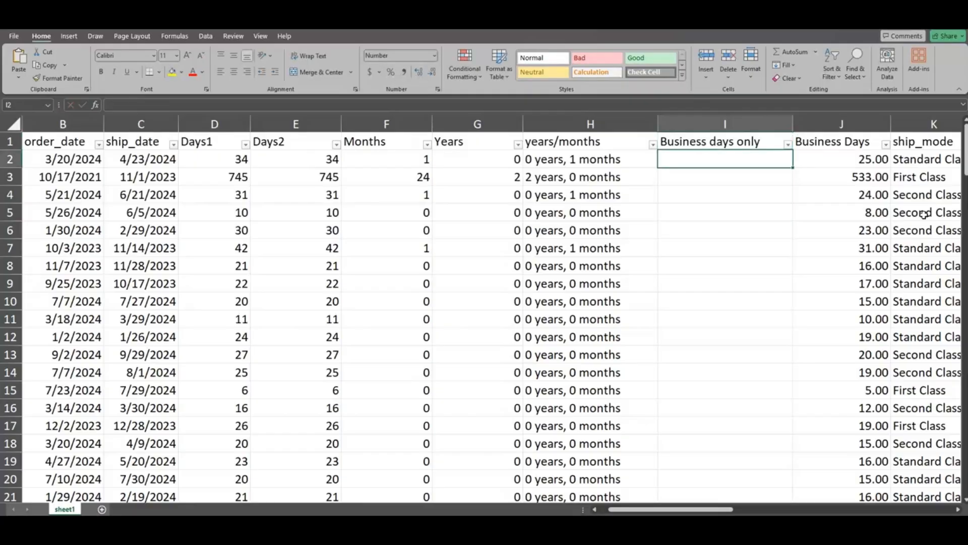
Enter =NETWORKDAYS(B2,C2) in cell I2 and fill it down the whole Business days only column.
key(F2)
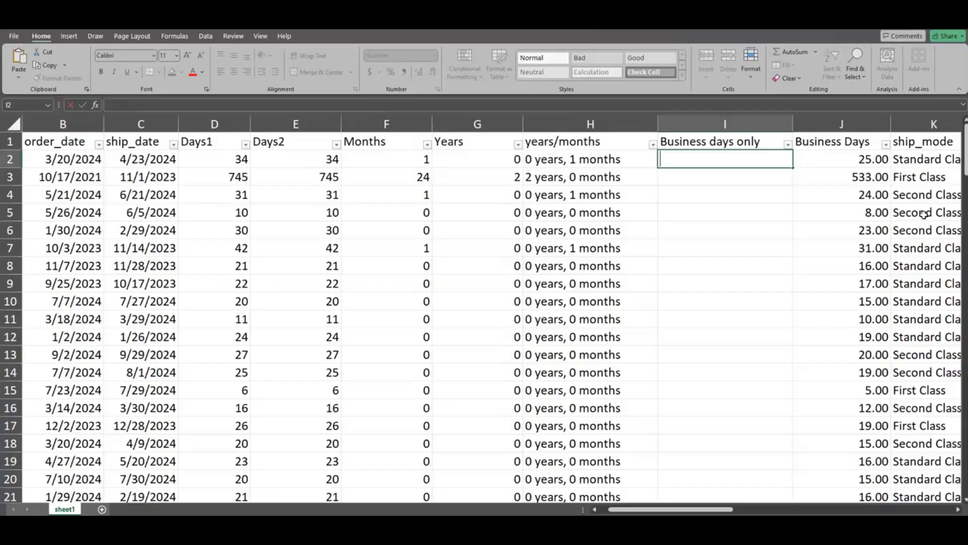
text(=NETWORD)
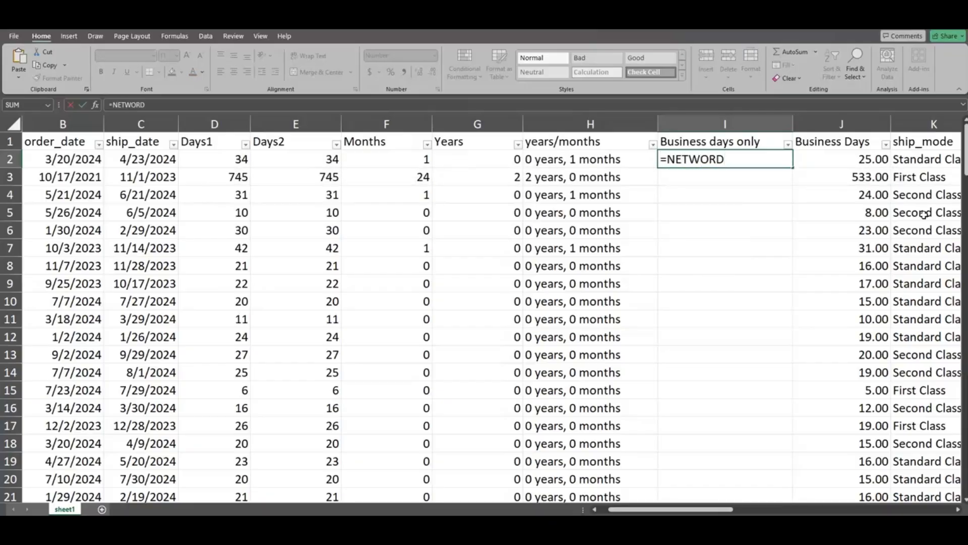
key(BackSpace)
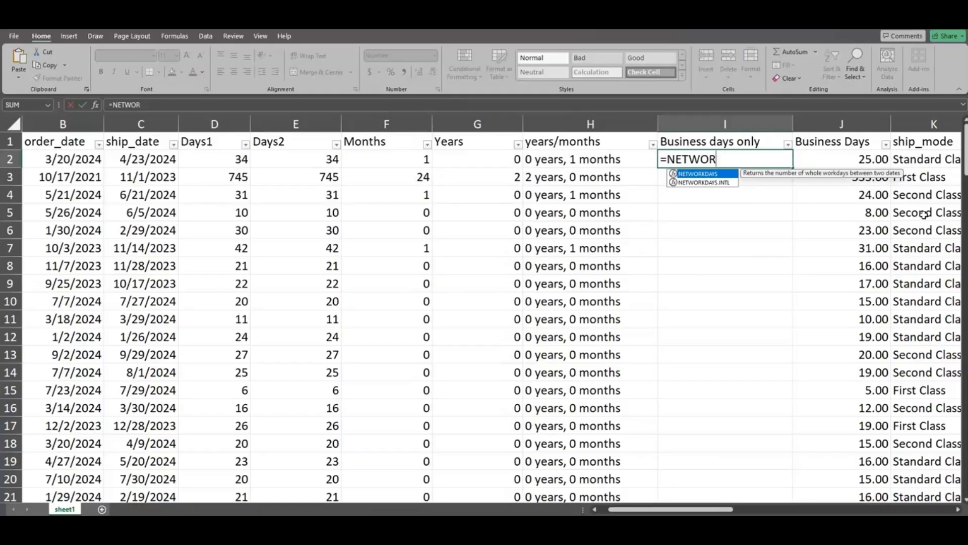
key(Tab)
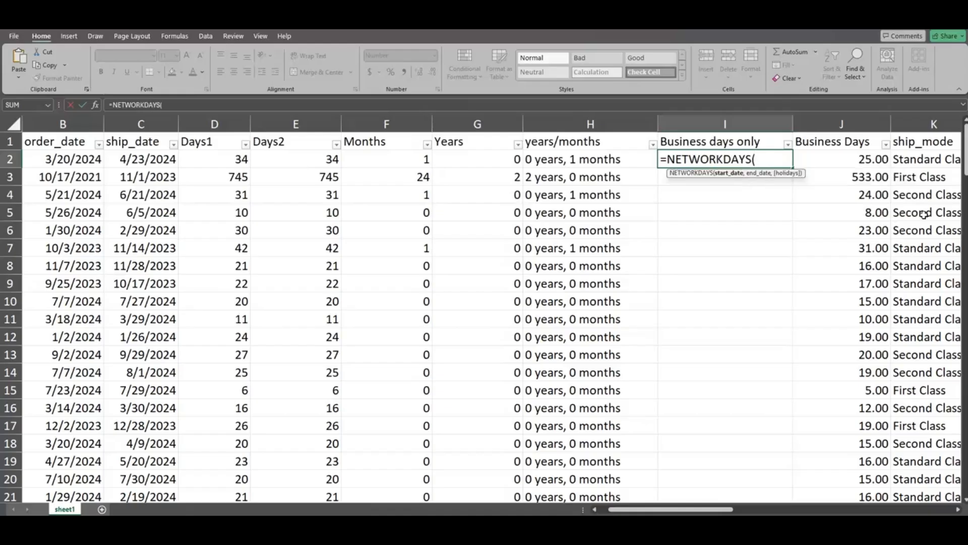
click(73, 159)
text(,)
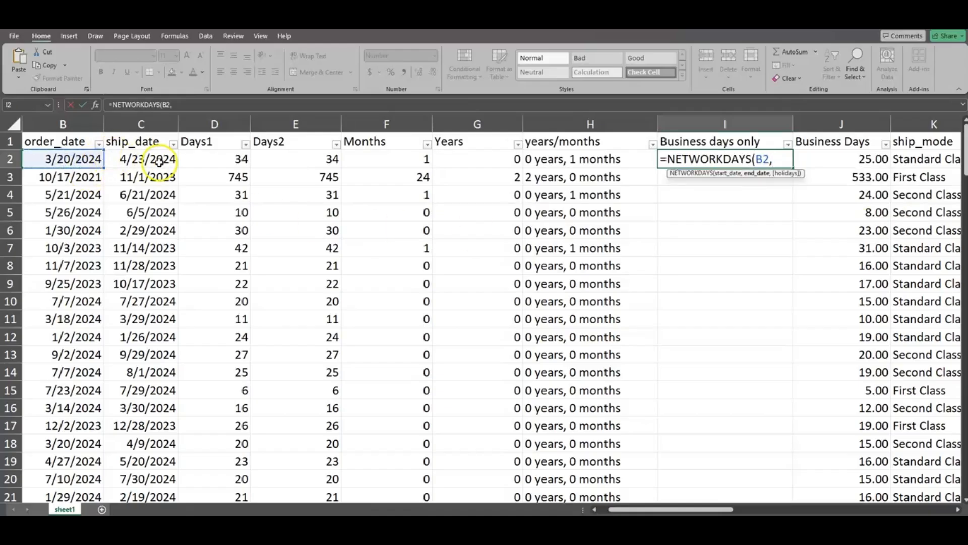
click(158, 160)
key(Return)
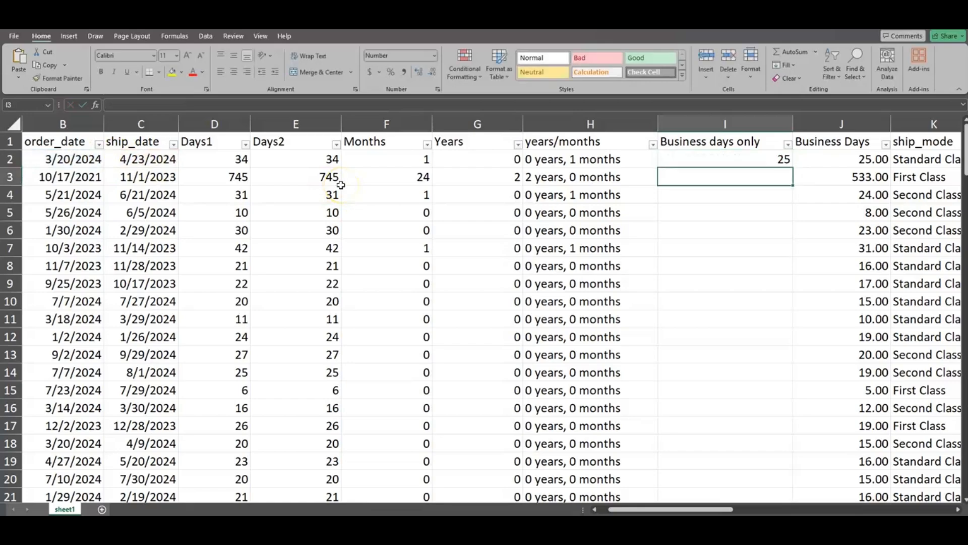
click(781, 159)
double_click(793, 168)
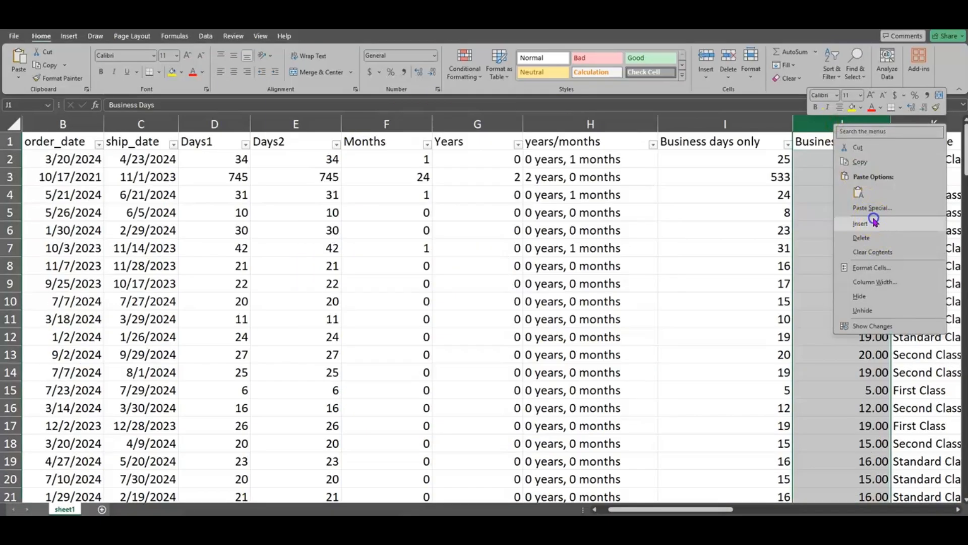
Insert a new column before Business Days and enter the header # of Months in cell J1.
click(873, 219)
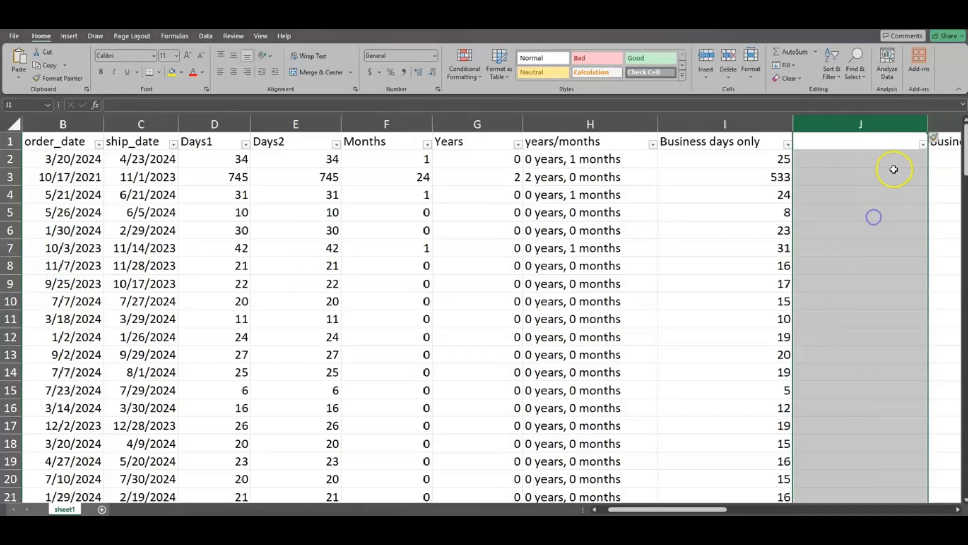
click(881, 146)
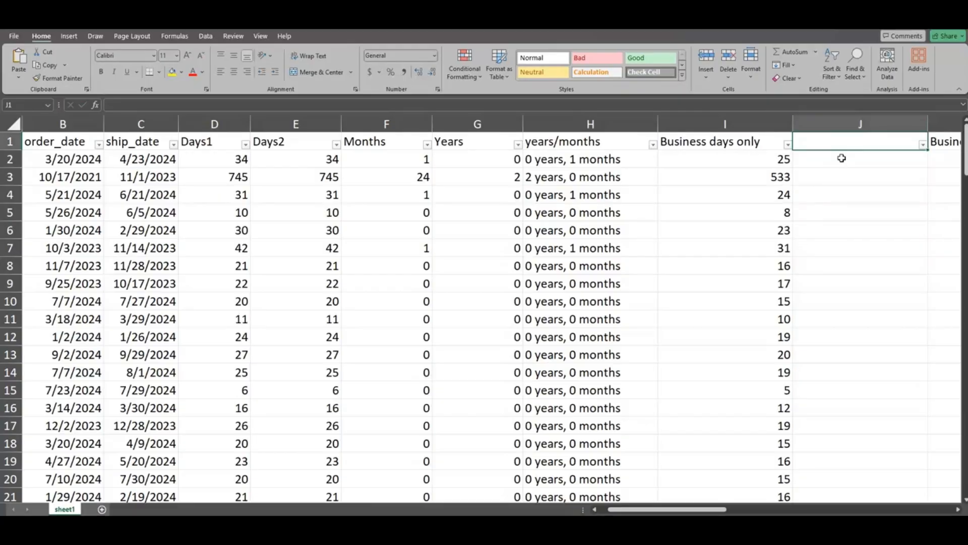
text(# of Months)
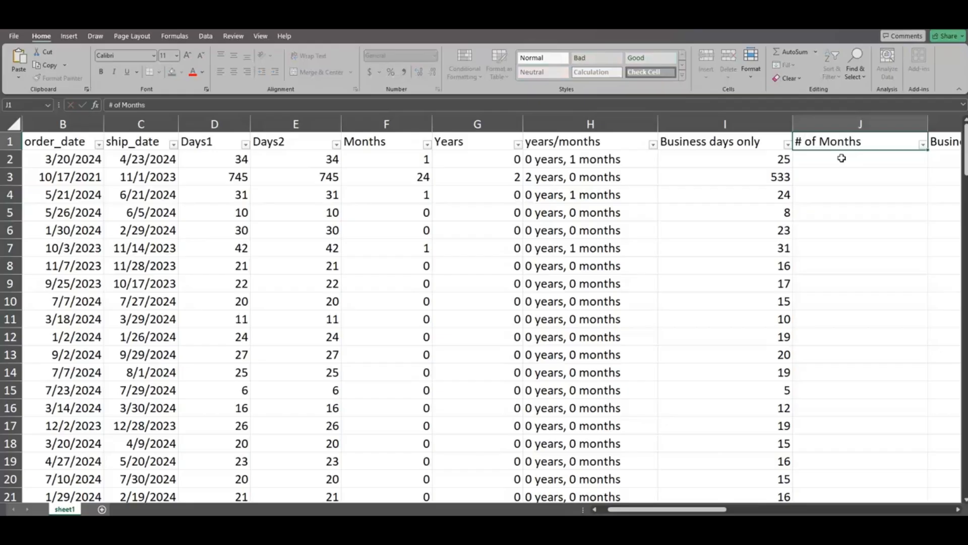
Enter =YEARFRAC(B2,C2) * 12 in cell J2 and fill it down the whole # of Months column.
click(841, 158)
text(=)
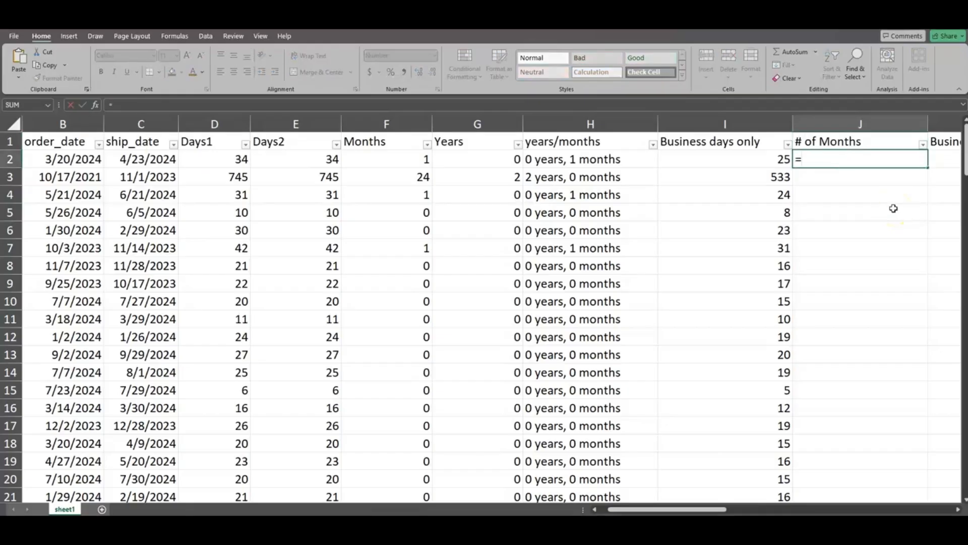
text(YEAR)
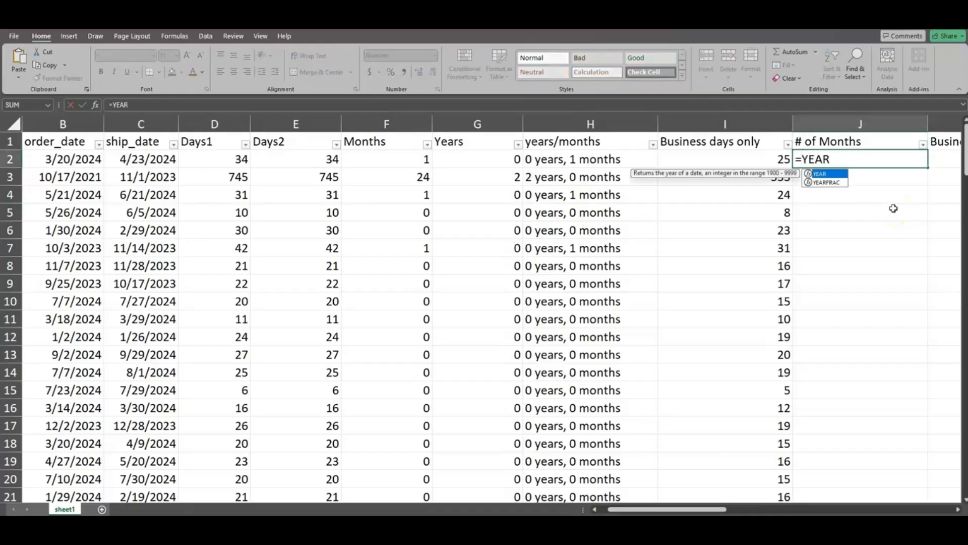
double_click(828, 182)
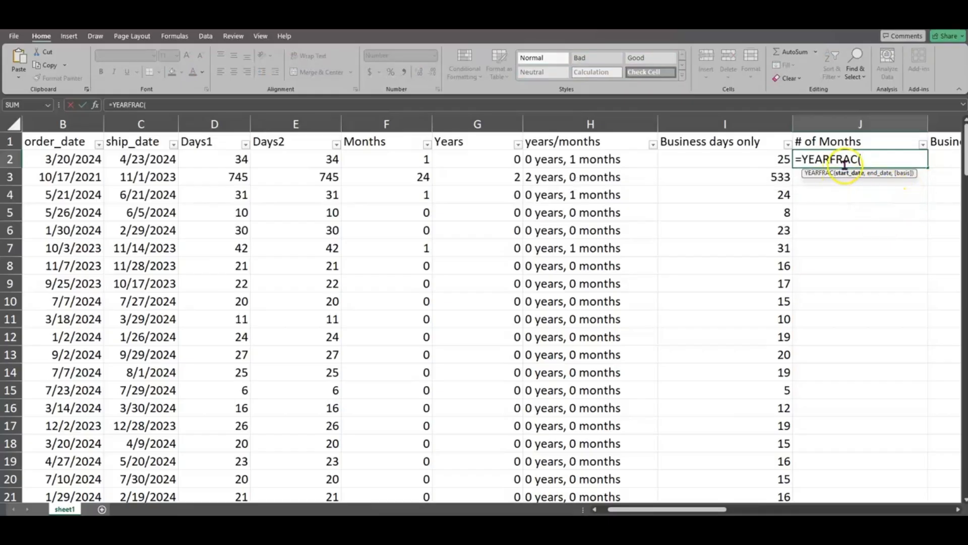
click(82, 158)
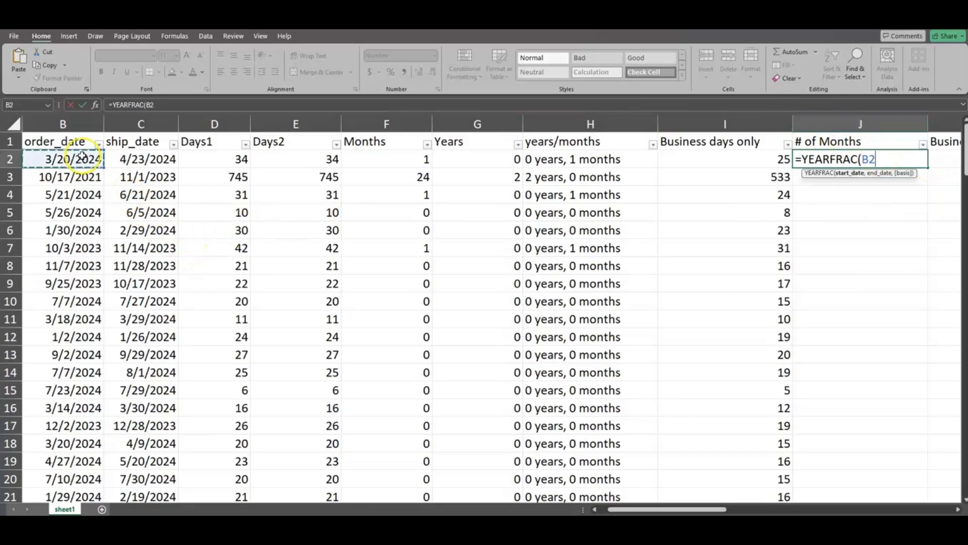
text(,)
click(133, 158)
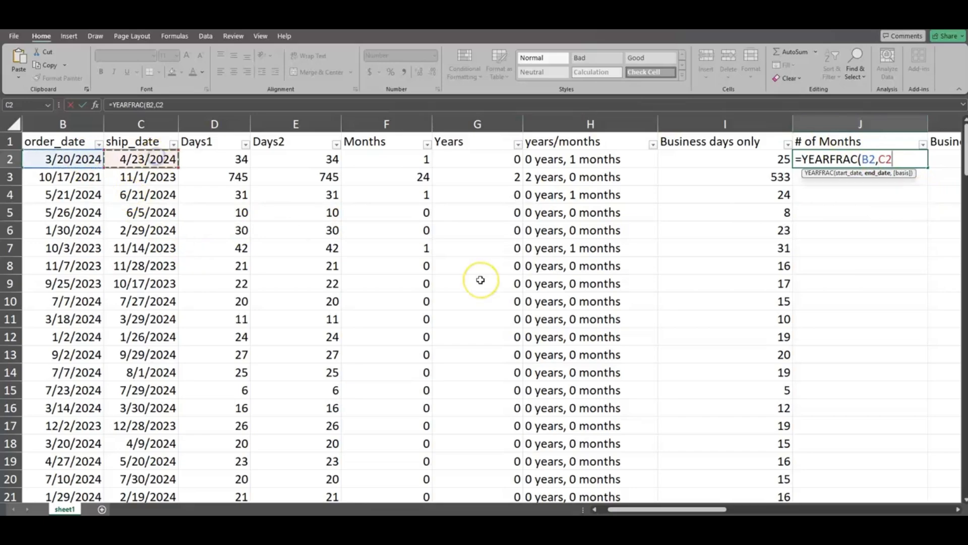
text())
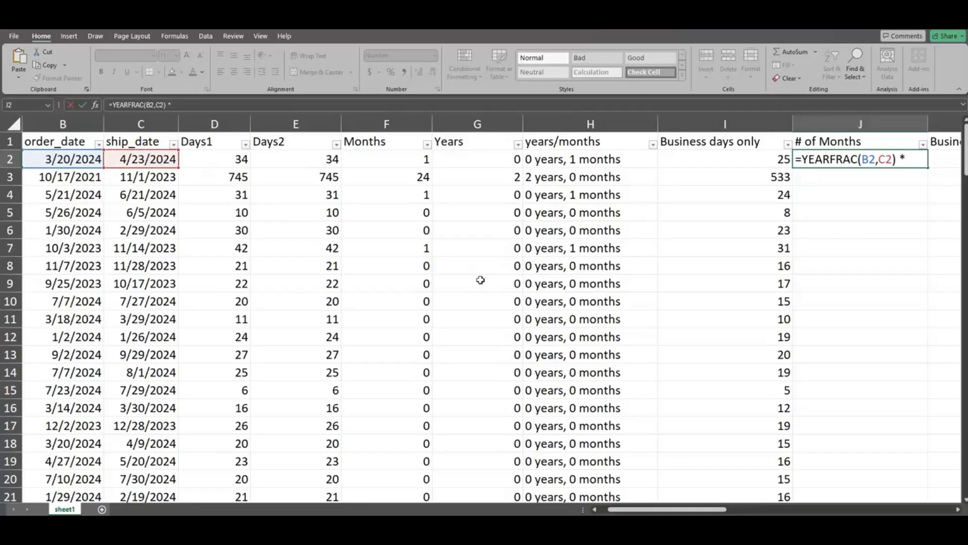
text( * 12)
key(Return)
click(911, 160)
double_click(930, 168)
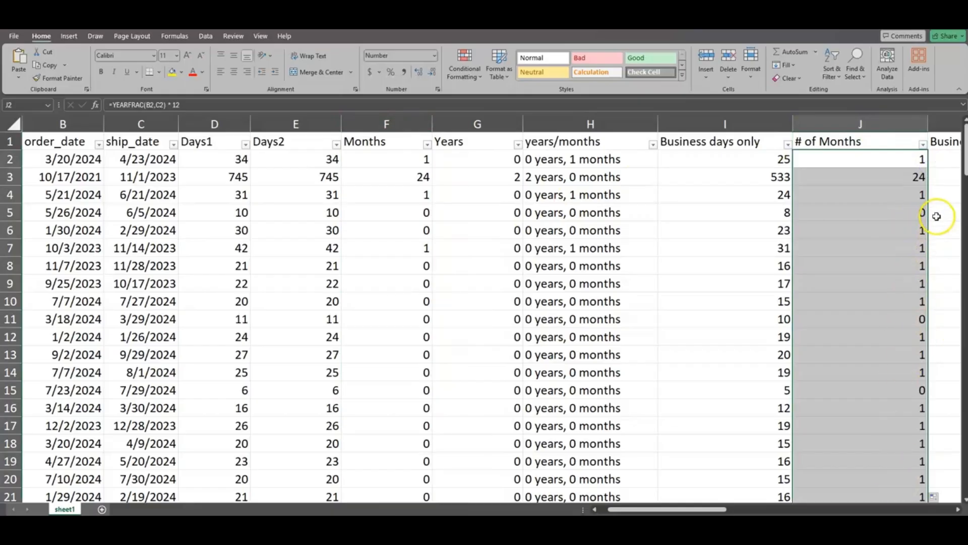
Compare the YEARFRAC results in the # of Months column with the DATEDIF results in the Months column for rows 5 and 6.
click(908, 212)
drag(412, 219, 411, 228)
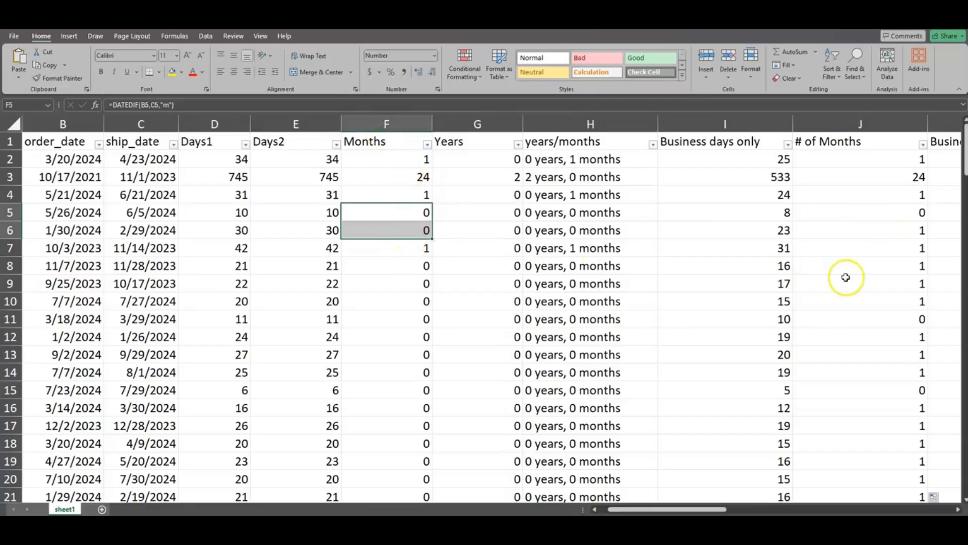
drag(903, 212, 902, 230)
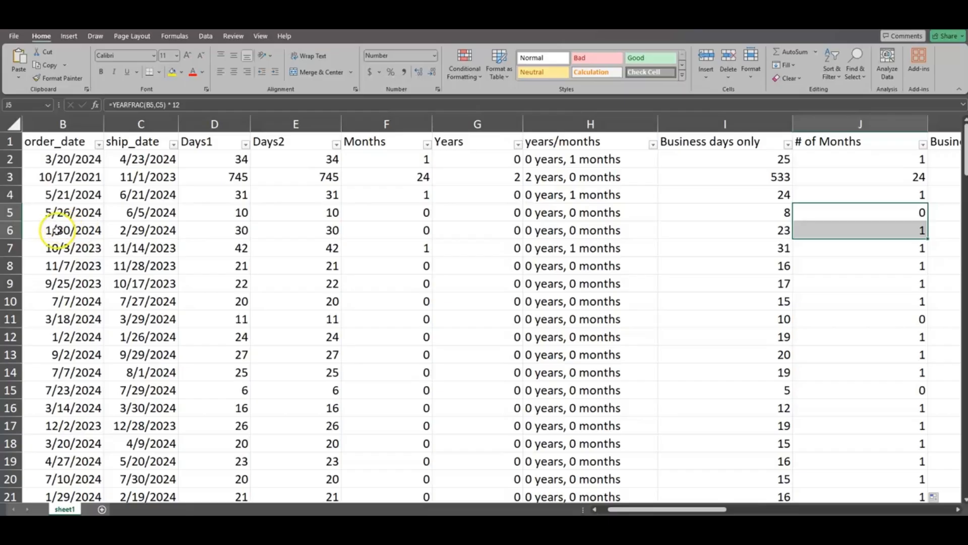
click(11, 231)
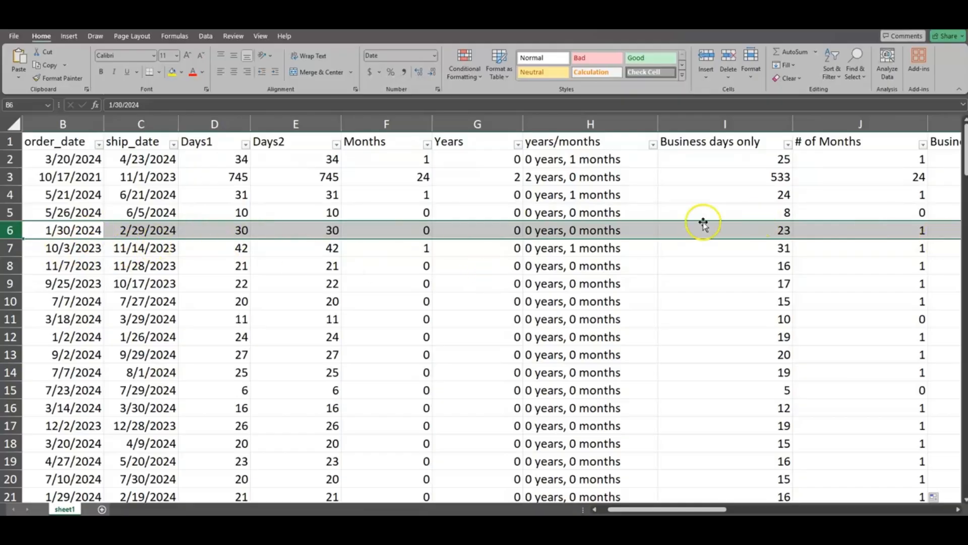
click(912, 237)
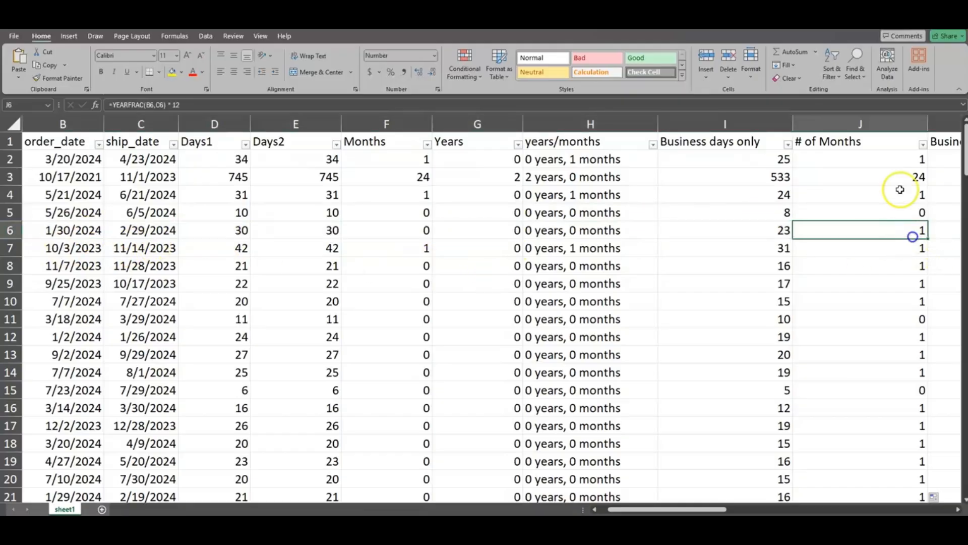
click(890, 121)
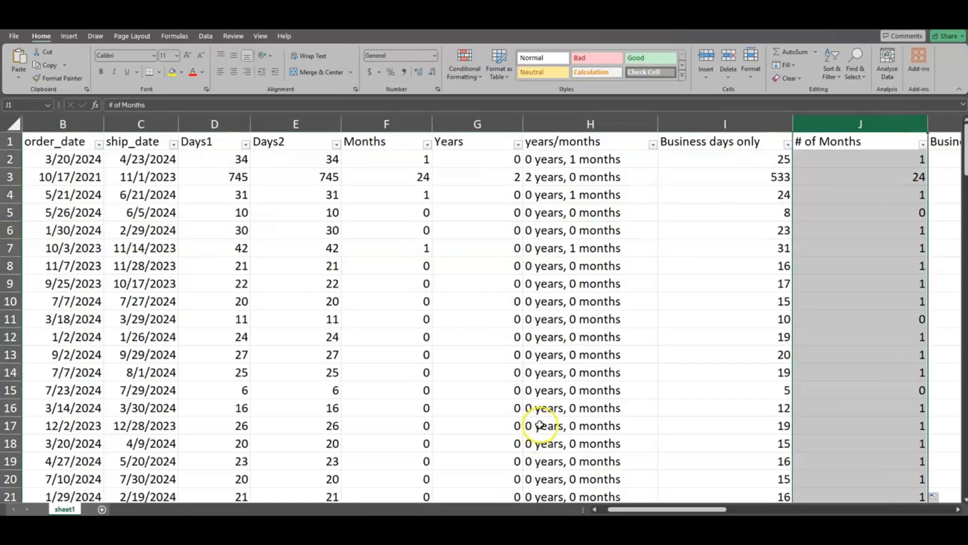